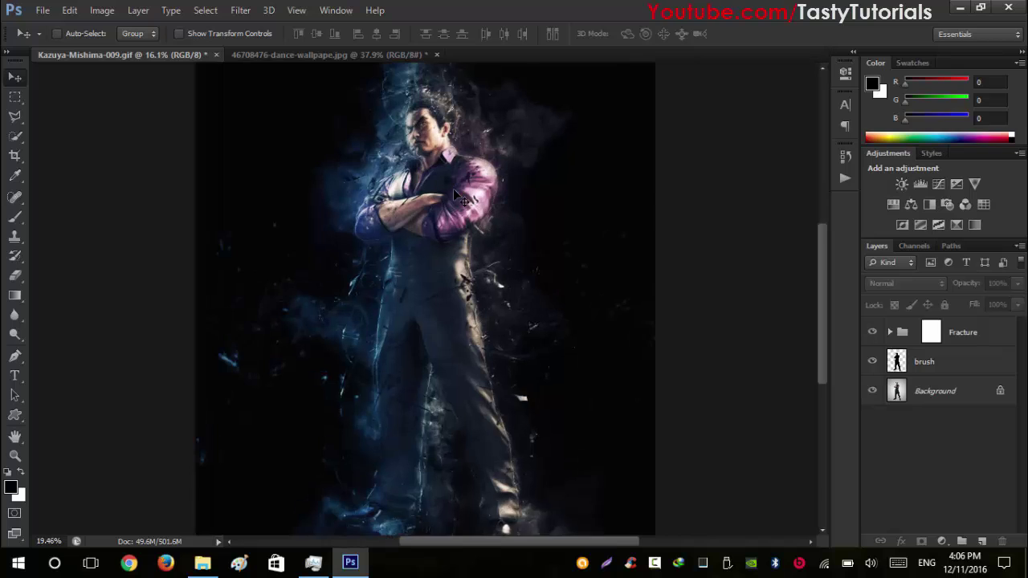
- Examine the finished fracture effect on the Kazuya-Mishima image, up close and as a whole
scroll(453, 170, "up", 1)
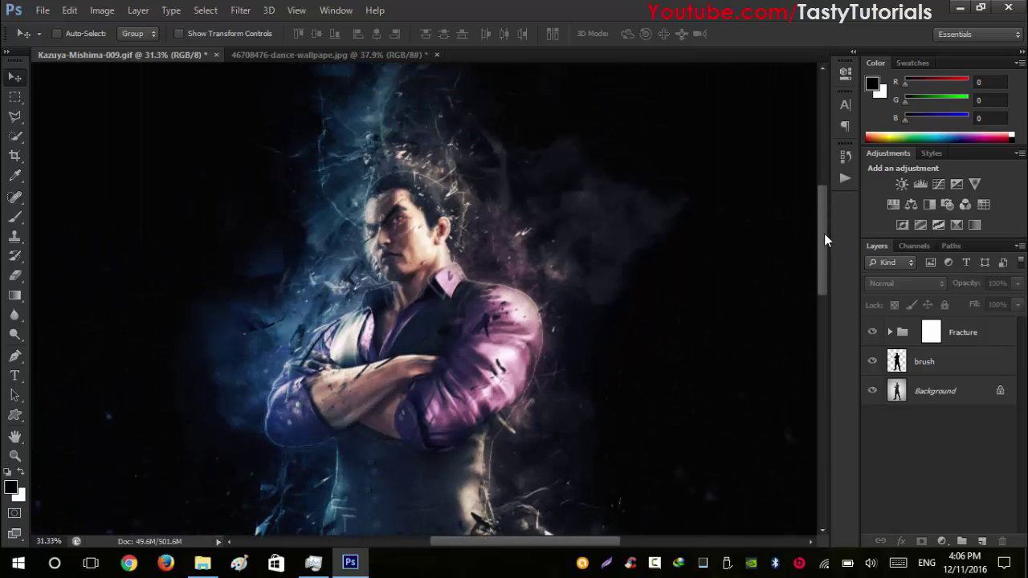
left_click_drag(824, 233, 828, 292)
scroll(598, 273, "down", 4)
scroll(594, 272, "down", 2)
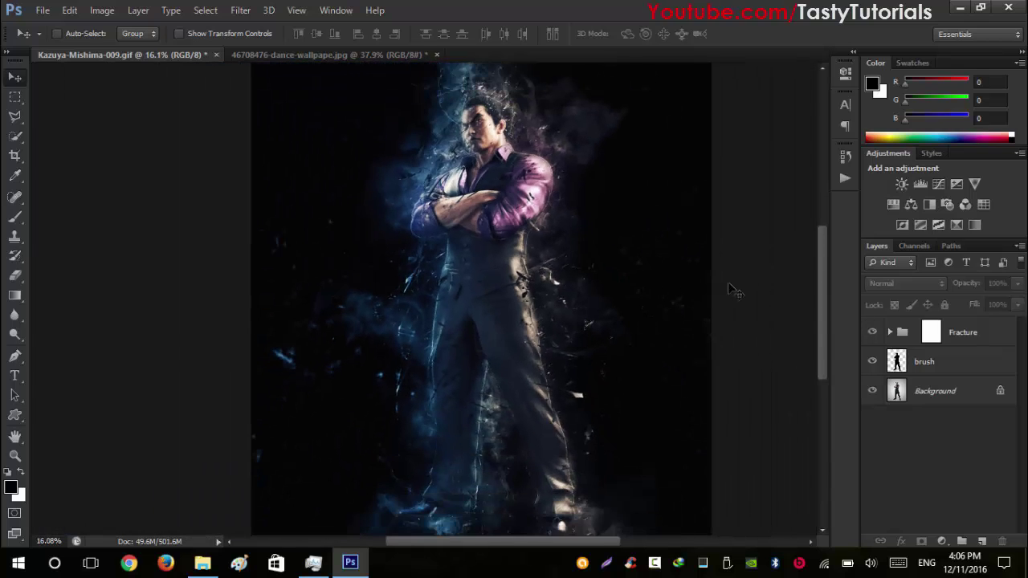
- Switch to the 46708476-dance-wallpape.jpg document and view the whole dancer photo
left_click(314, 56)
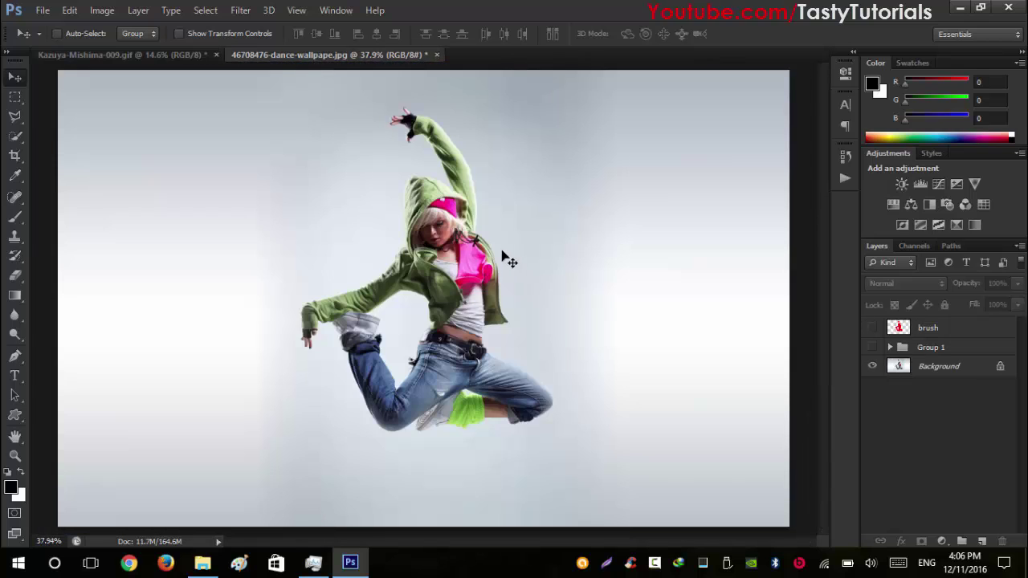
scroll(466, 297, "up", 1)
scroll(469, 298, "down", 2)
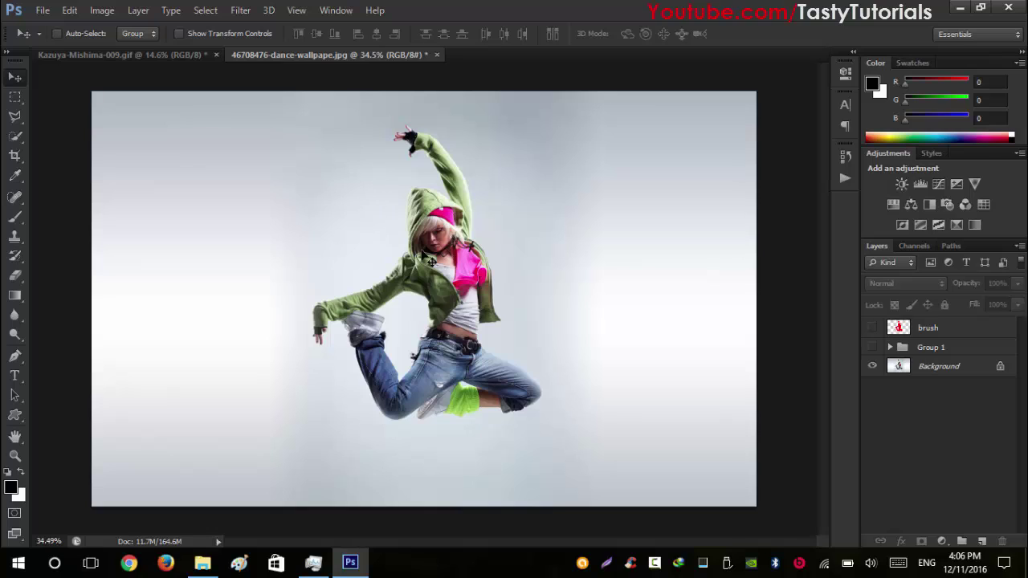
- Move the brush layer below Group 1 and make both the brush layer and Group 1 visible
left_click(873, 348)
left_click(872, 328)
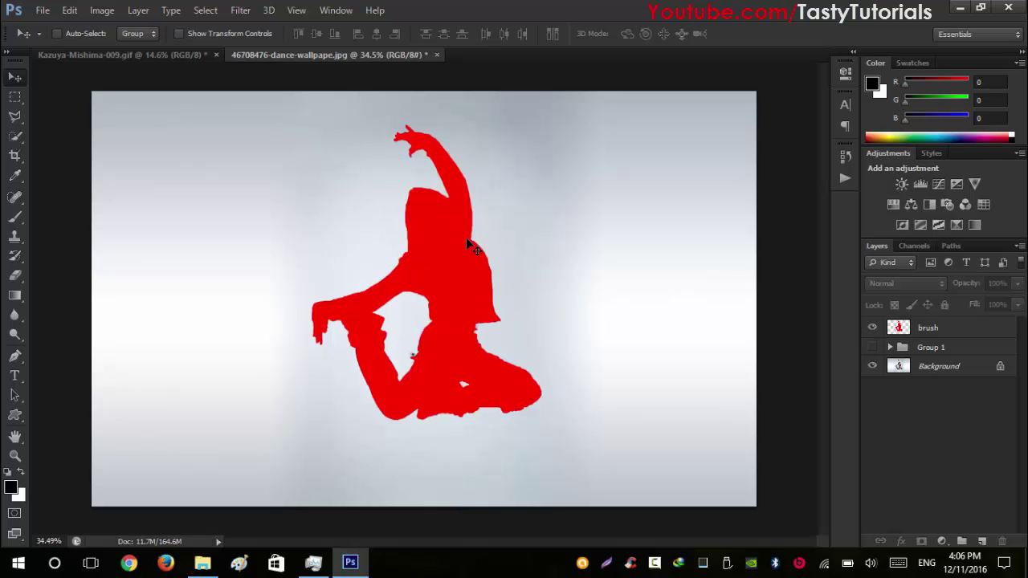
mouse_move(945, 329)
left_mouse_down()
mouse_move(952, 355)
mouse_move(940, 343)
mouse_move(941, 358)
left_mouse_up()
left_click(951, 354)
left_click(870, 326)
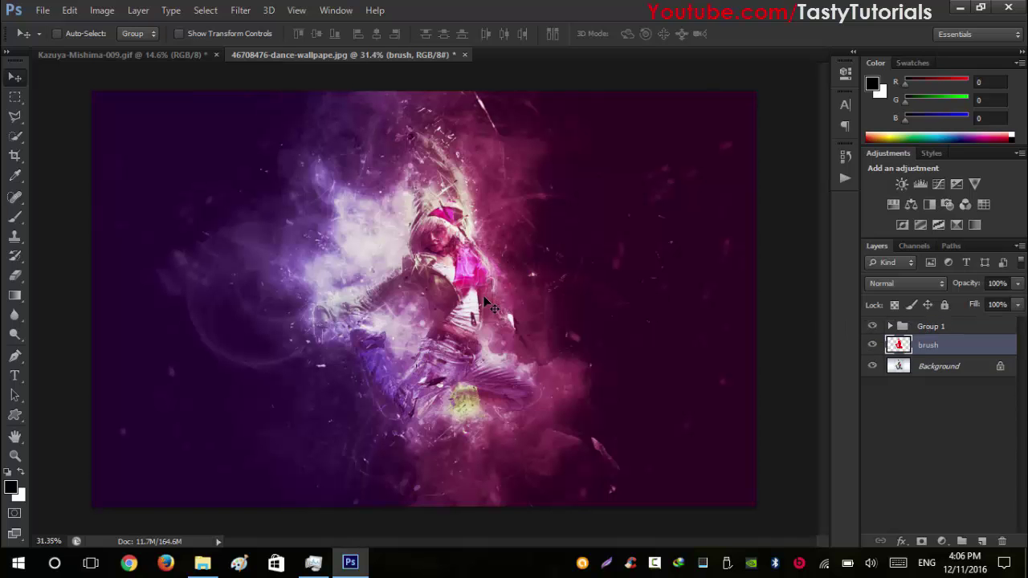
- Examine the fracture effect on the dancer image at closer and wider zoom levels
scroll(401, 207, "up", 4)
scroll(404, 205, "down", 5)
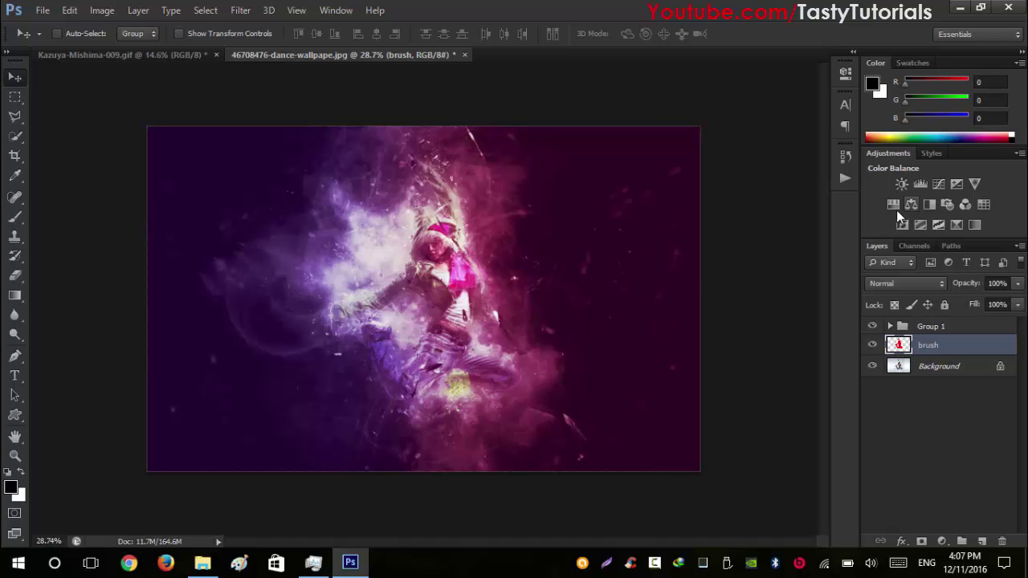
scroll(441, 241, "up", 3)
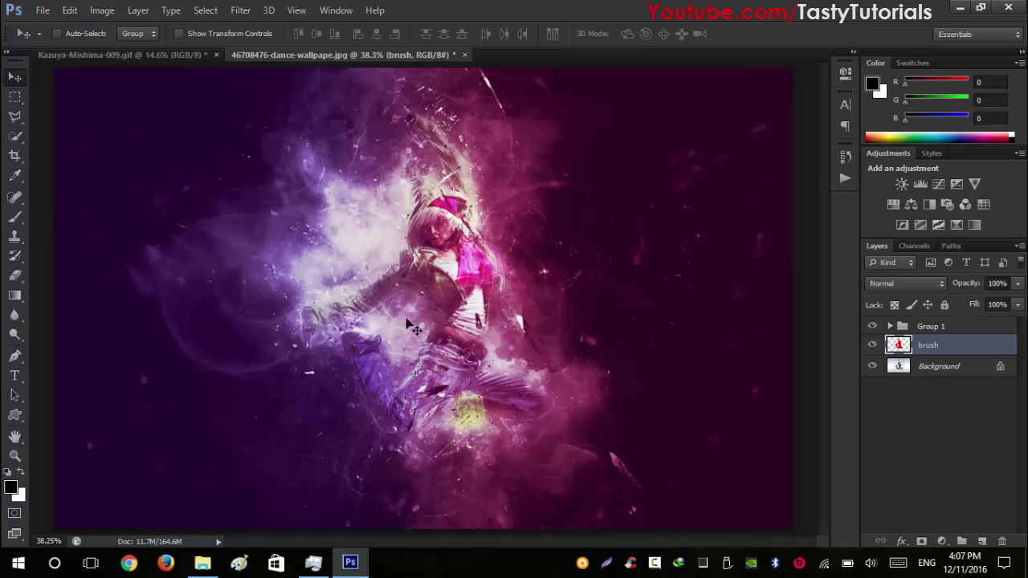
scroll(408, 321, "down", 1)
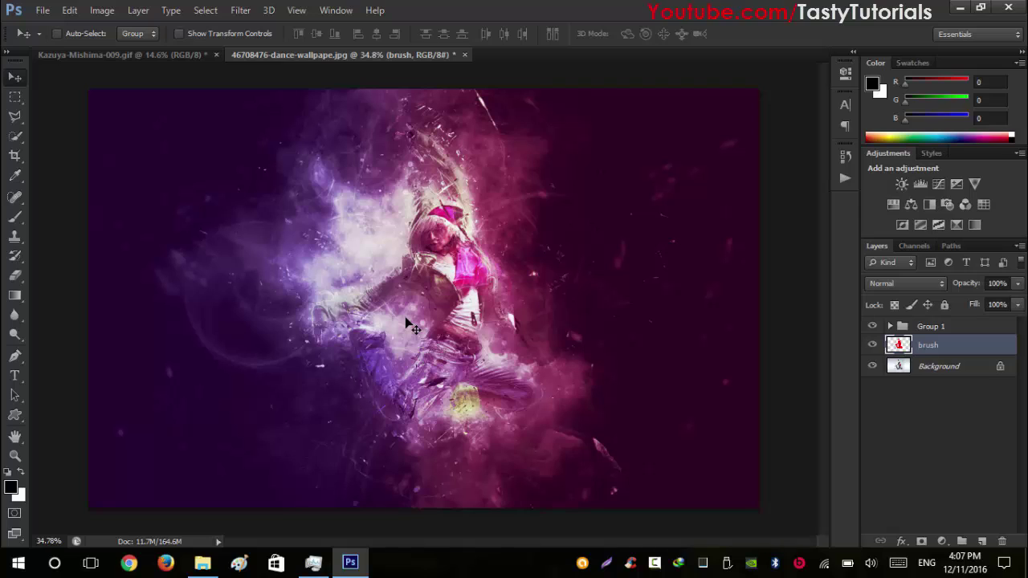
left_click(42, 11)
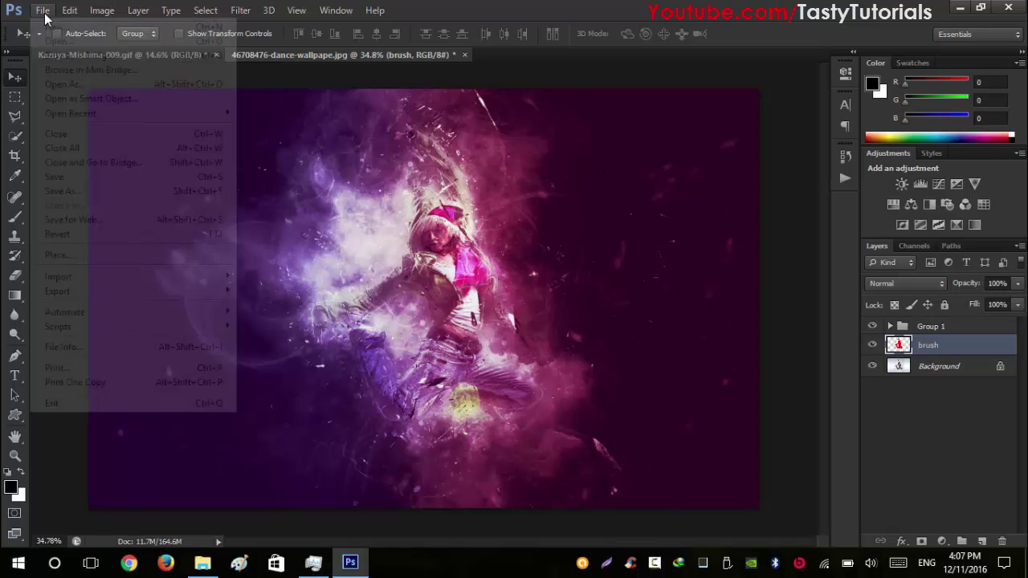
left_click(45, 14)
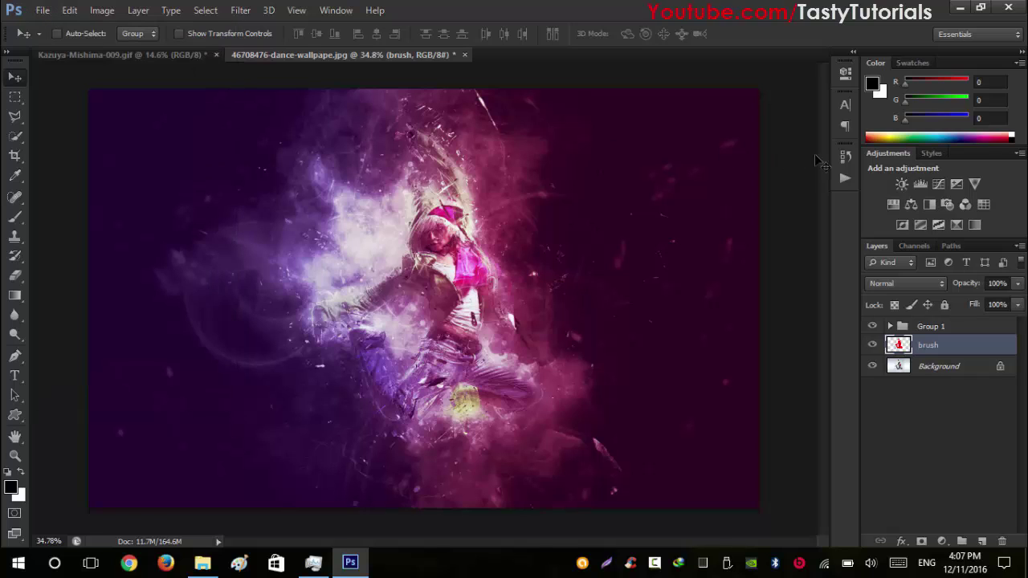
- Check the Fracture set in the list of installed Photoshop actions
left_click(852, 173)
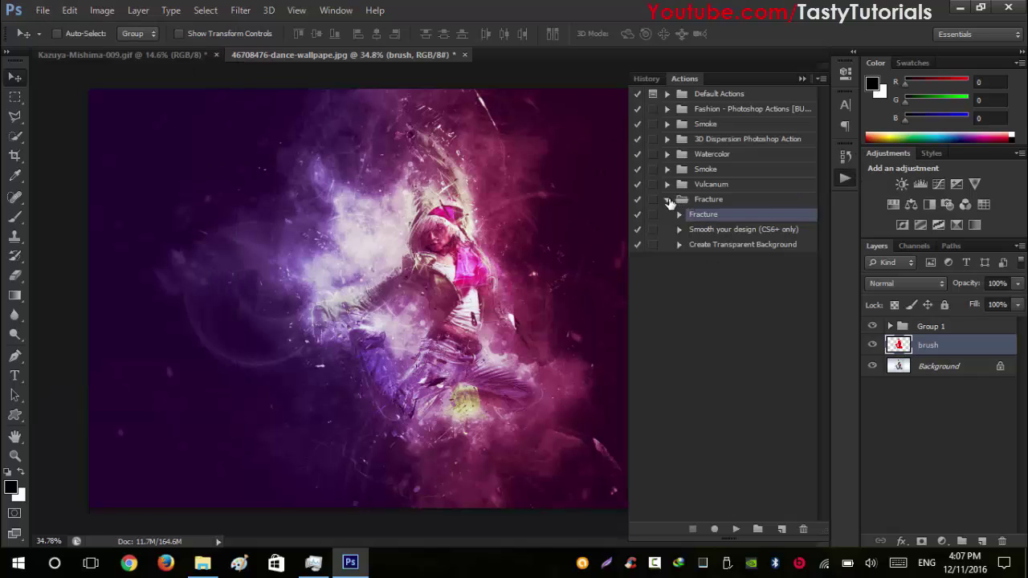
left_click(666, 200)
left_click(803, 79)
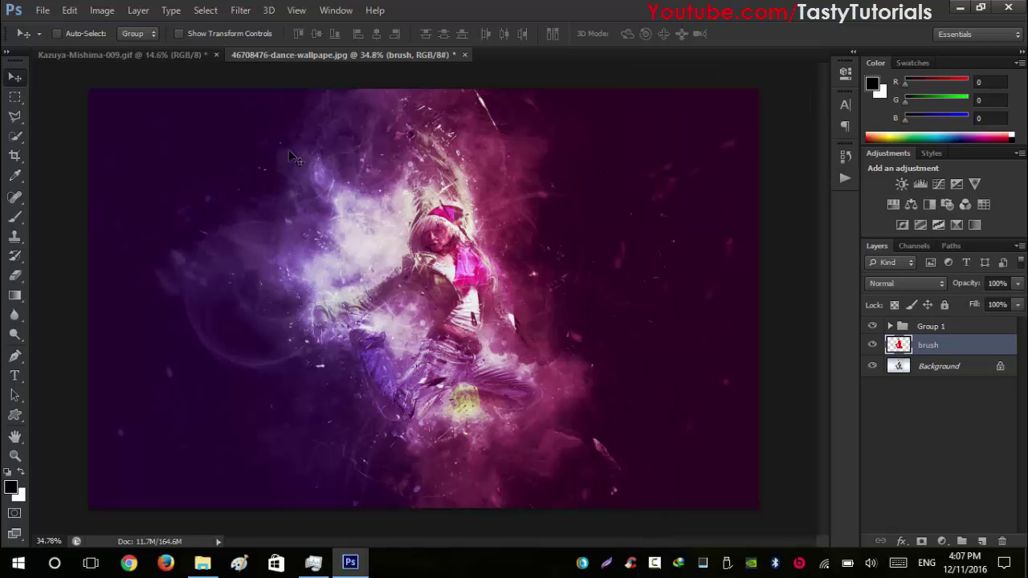
- Delete the Group 1 layer group and hide the brush layer
left_click(926, 330)
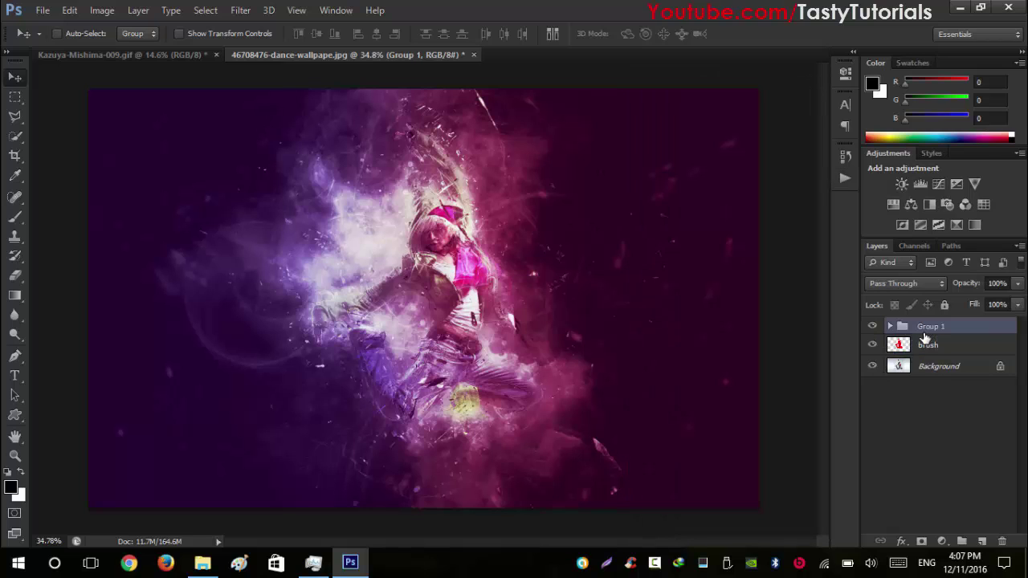
key("Delete")
left_click(872, 327)
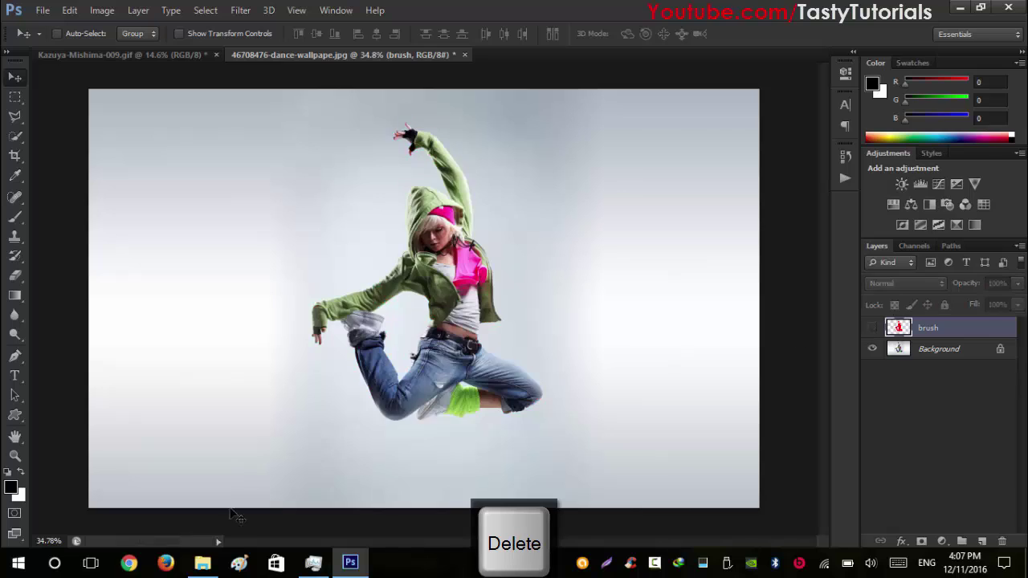
- Switch to File Explorer and open the extracted Fracture Photoshop Actions folder
left_click(202, 563)
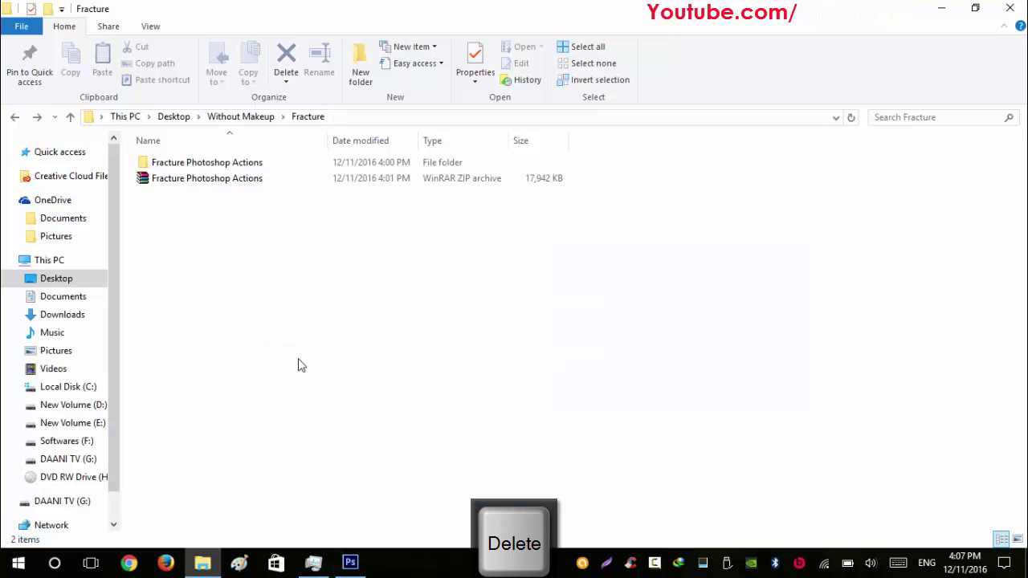
left_click(228, 184)
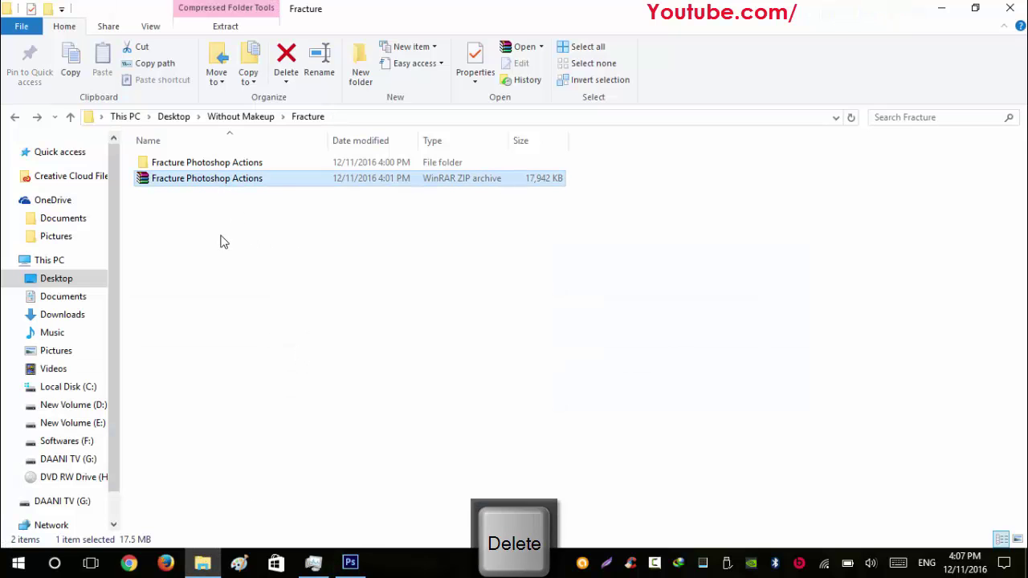
double_click(217, 166)
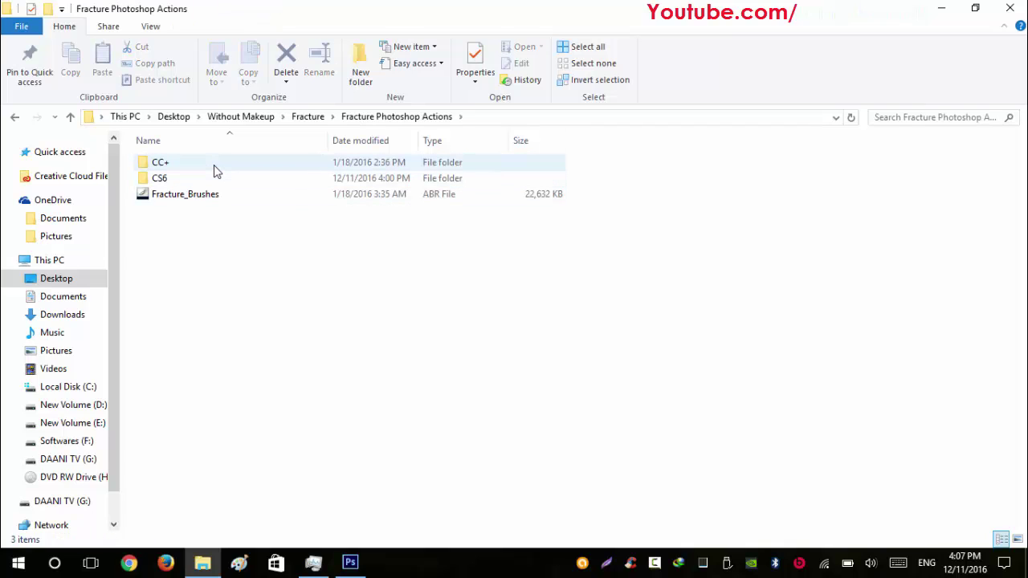
- Review the contents of the Fracture Photoshop Actions folder: the CC+ and CS6 folders and the Fracture_Brushes file
left_click(215, 169)
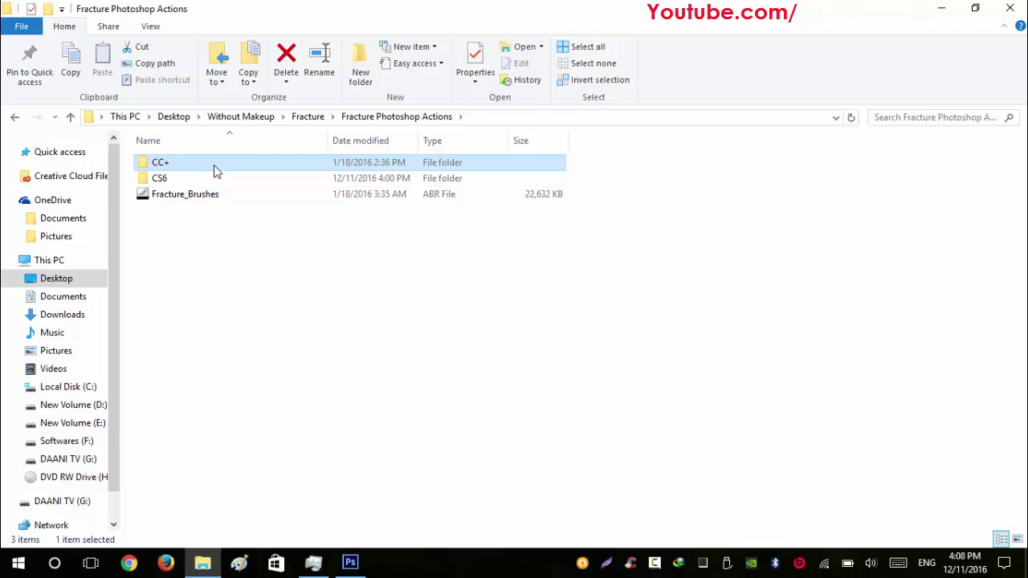
left_click(212, 178)
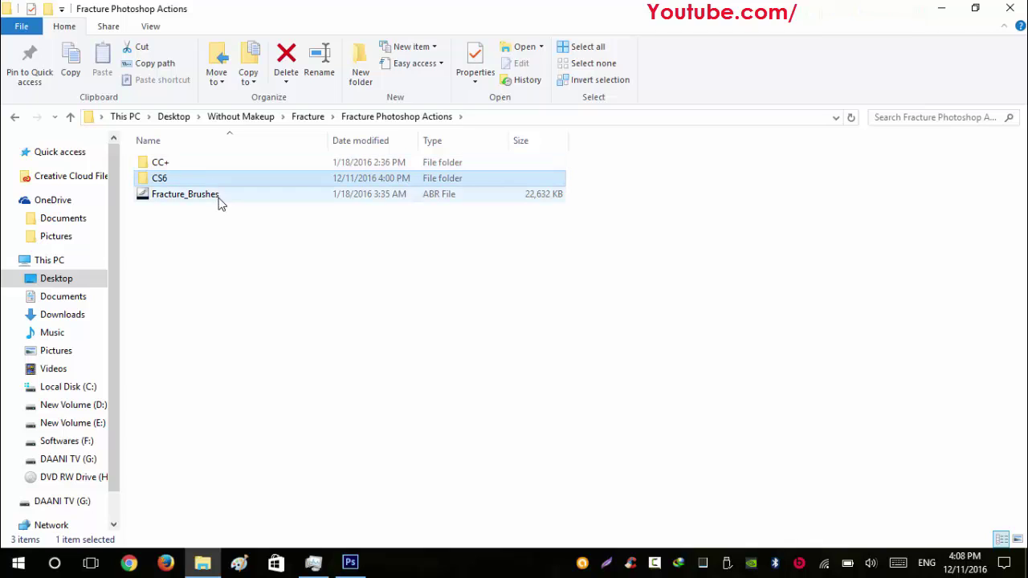
left_click(186, 203)
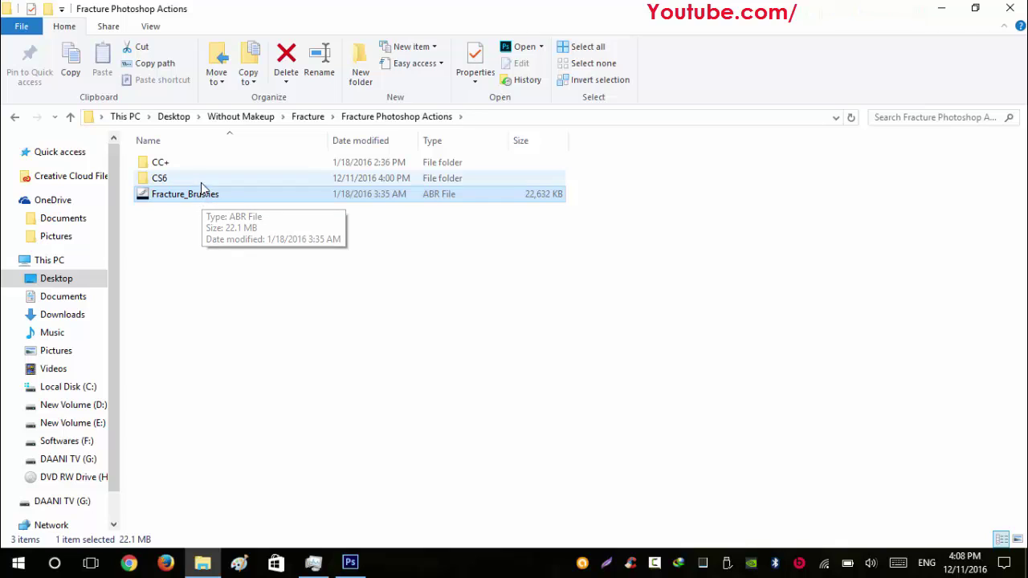
left_click(200, 176)
left_click(201, 166)
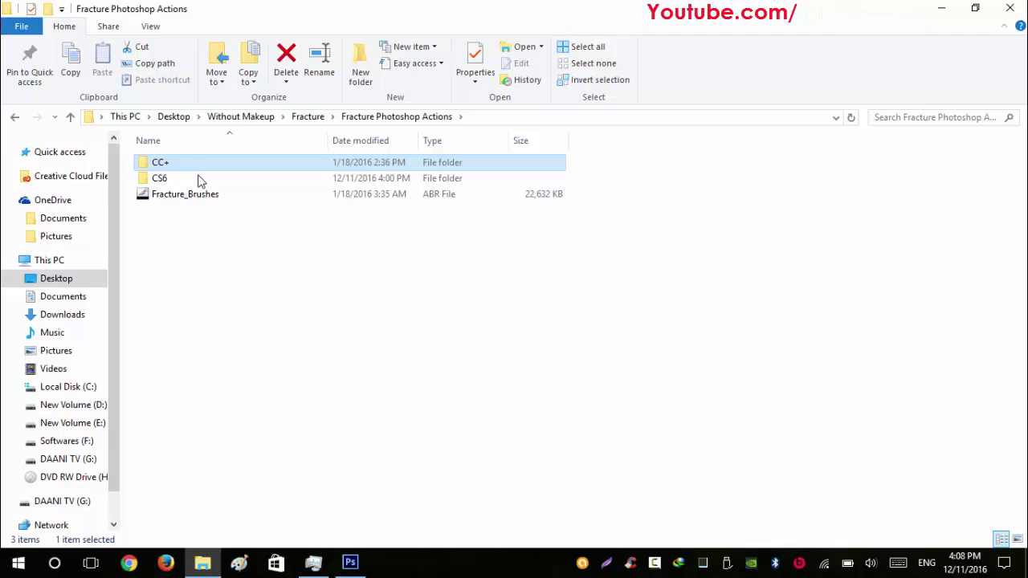
left_click(200, 176)
key("Up")
key("Down")
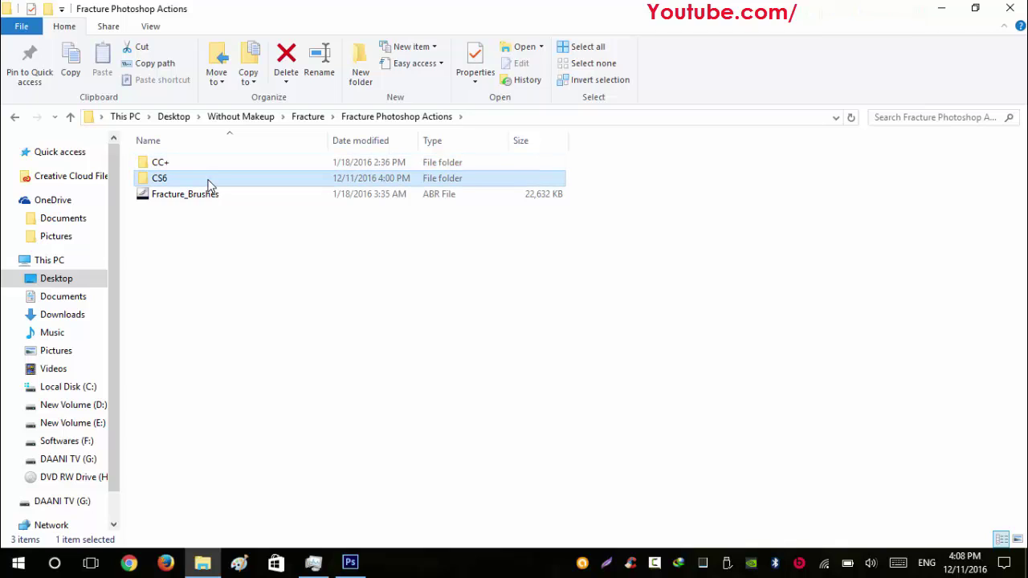
left_click(207, 185)
left_click(225, 196)
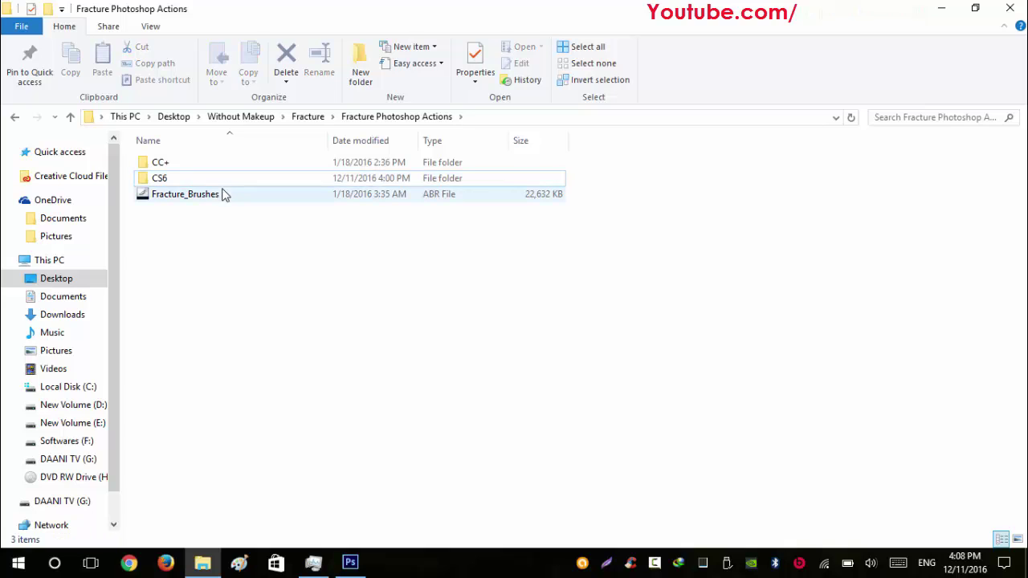
- Switch back to Photoshop and show the brush layer with the red silhouette over the dancer
left_click(350, 562)
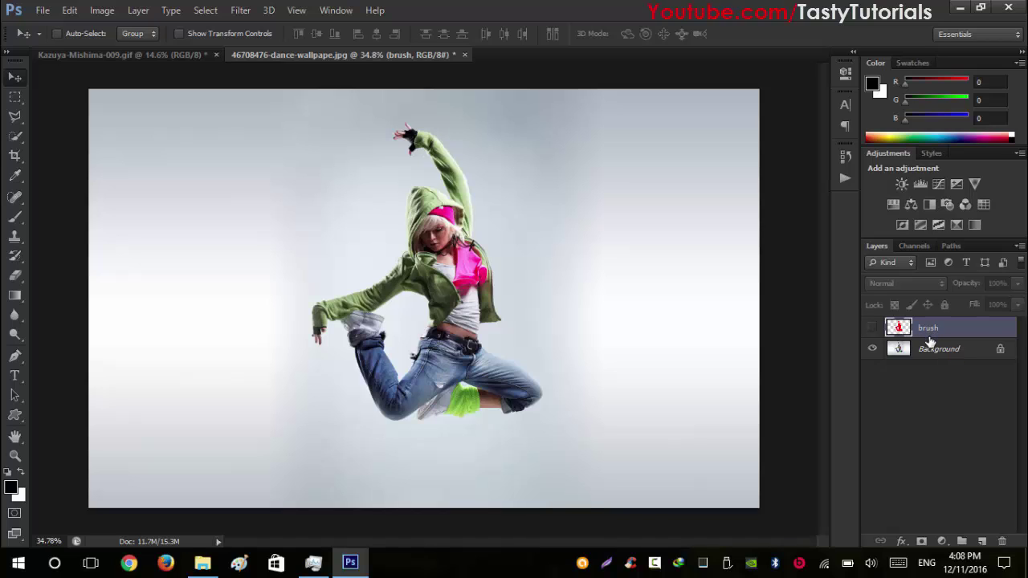
left_click(872, 327)
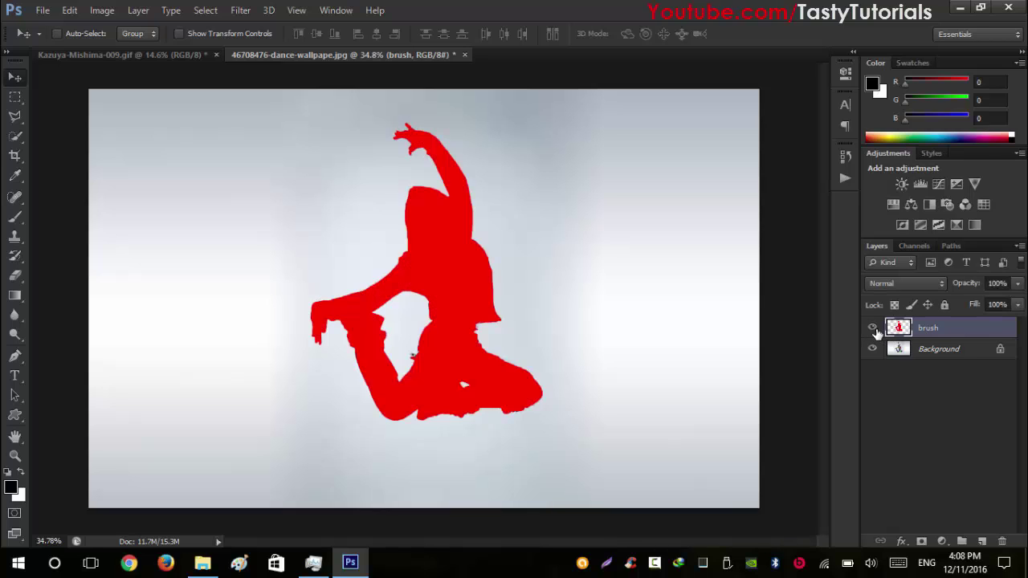
key("ctrl+plus")
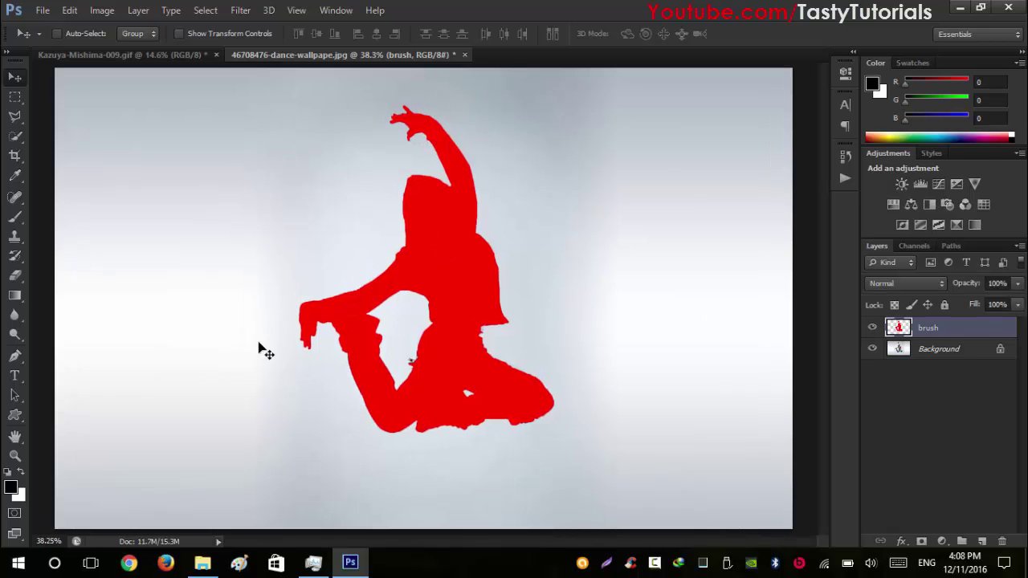
scroll(445, 260, "up", 2)
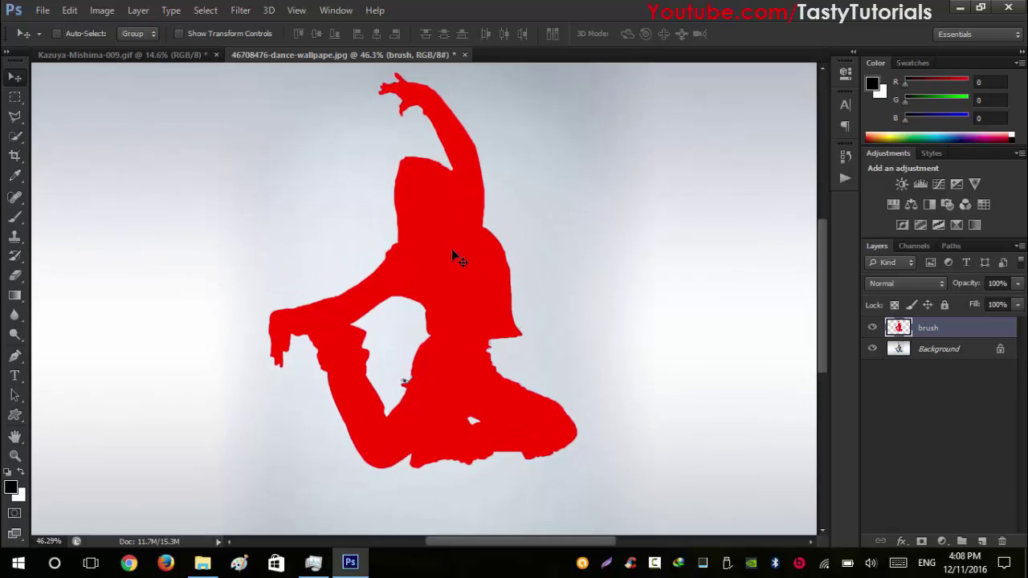
scroll(417, 321, "up", 1)
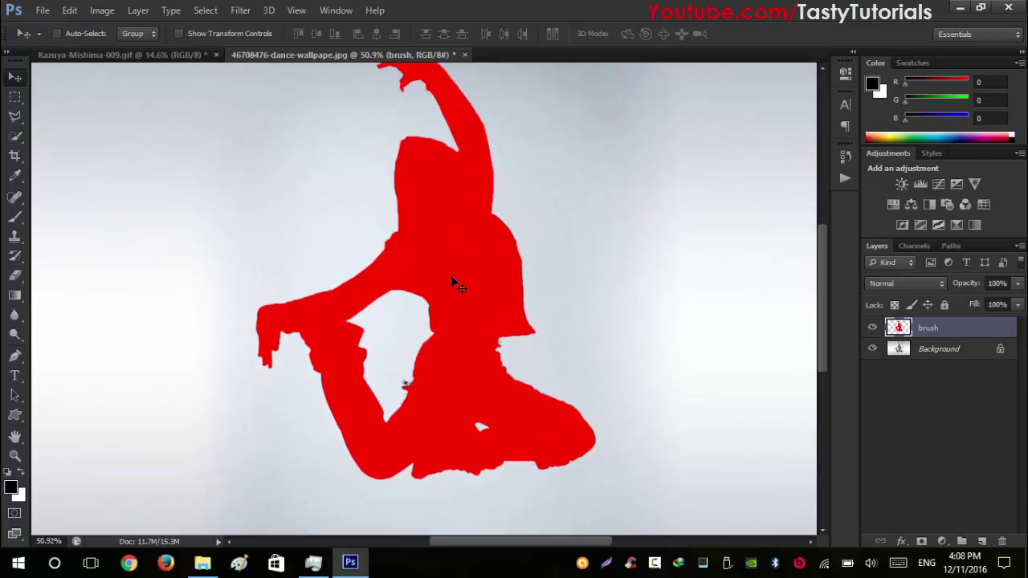
scroll(482, 281, "down", 2)
scroll(819, 300, "up", 1)
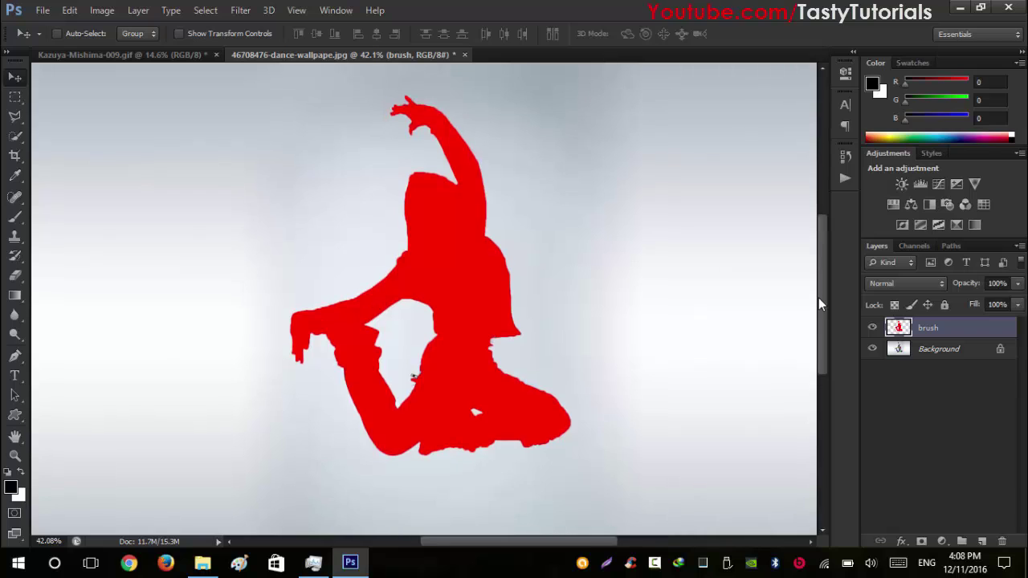
left_click(9, 488)
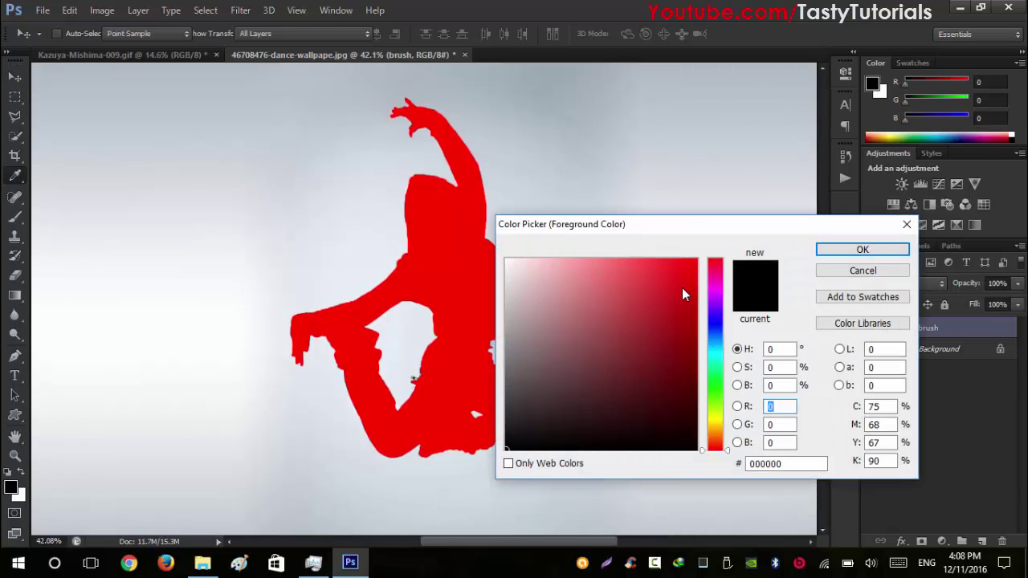
left_click(677, 287)
left_click(861, 272)
key("v")
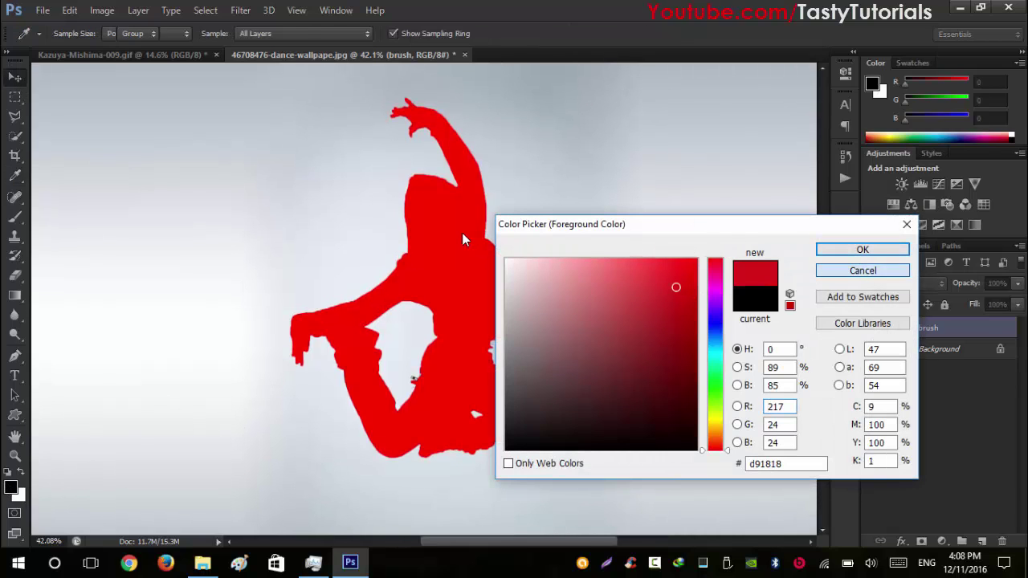
- Compare the red silhouette with the dancer by hiding the brush layer and showing it again
scroll(461, 232, "down", 1)
left_click(872, 328)
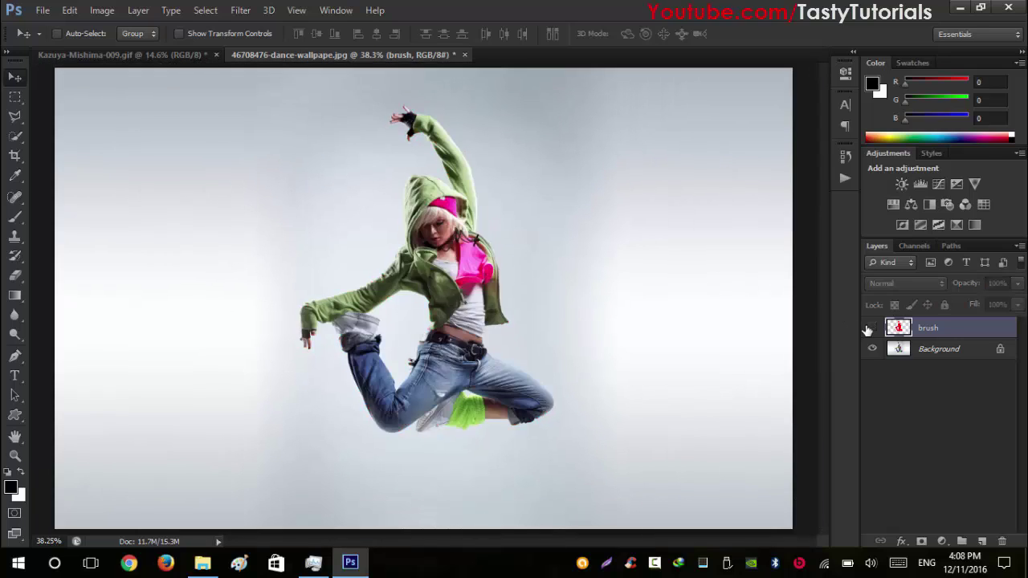
left_click(872, 328)
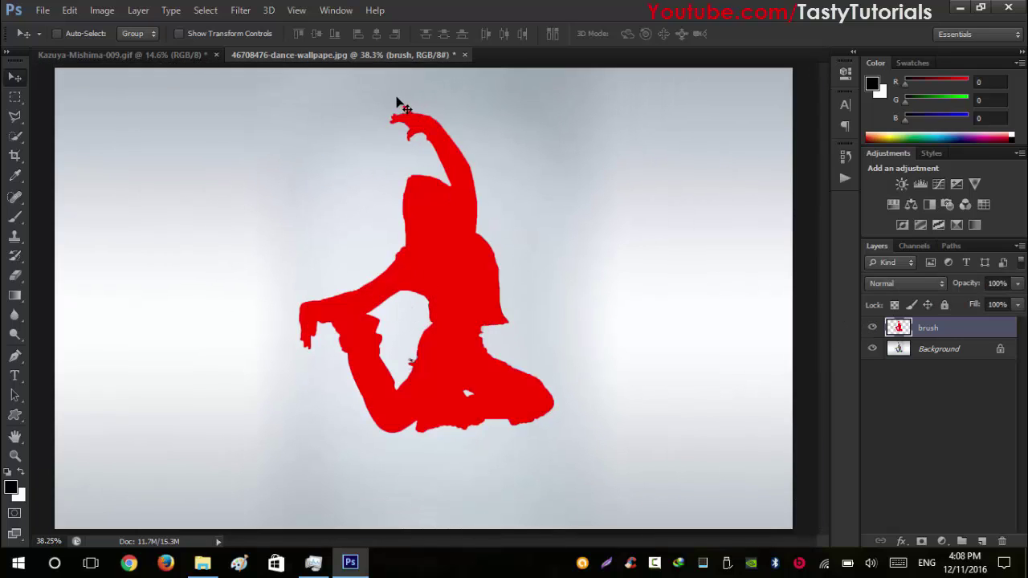
scroll(395, 286, "down", 1)
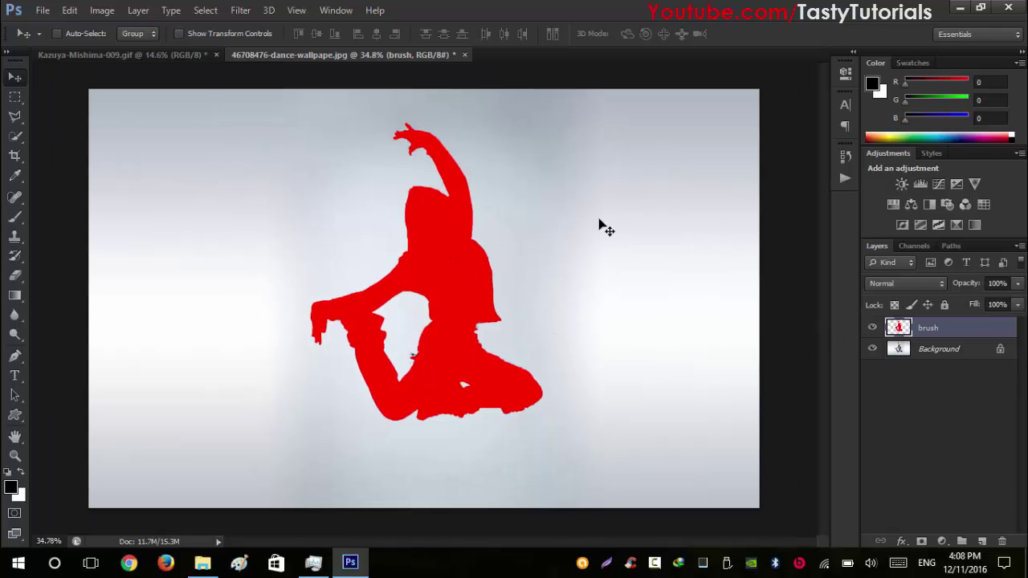
- Open the Preset Manager on the brush presets
left_click(72, 10)
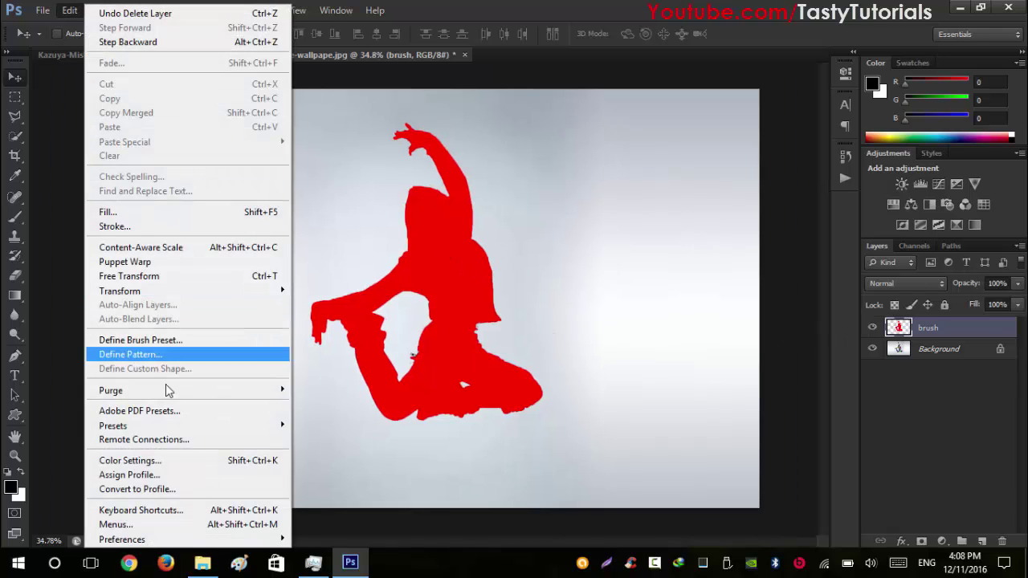
mouse_move(242, 430)
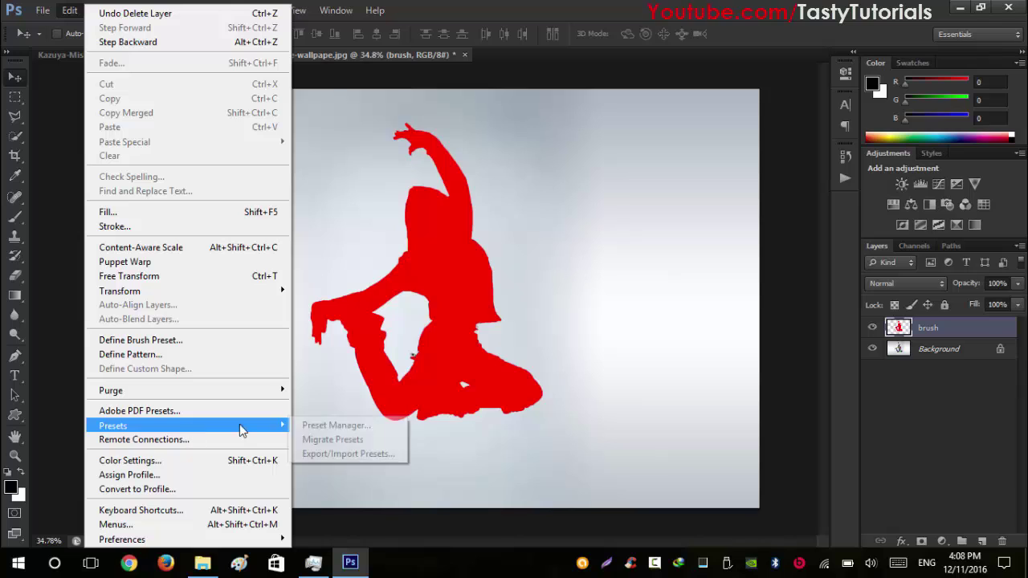
left_click(327, 423)
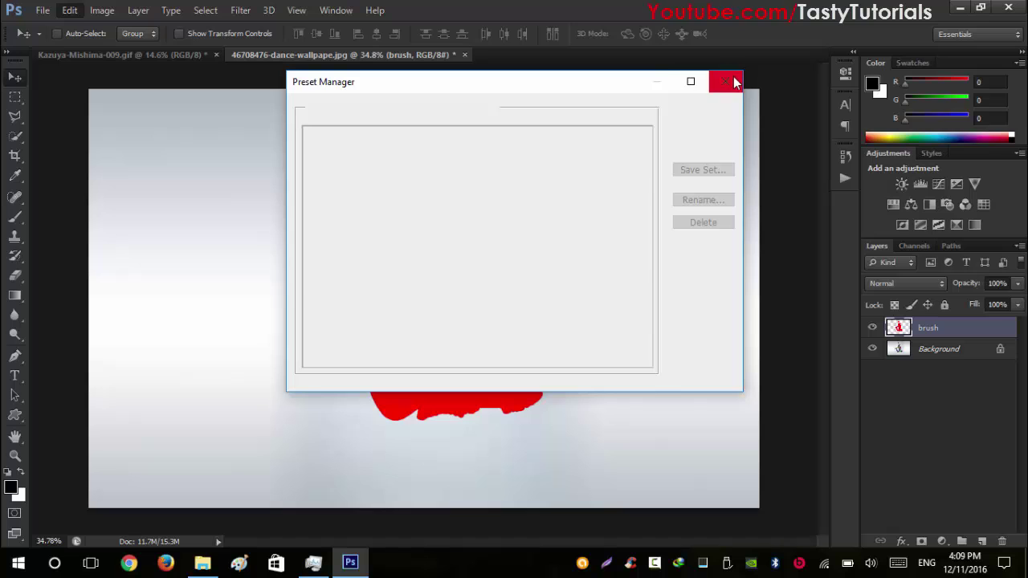
left_click_drag(590, 85, 549, 90)
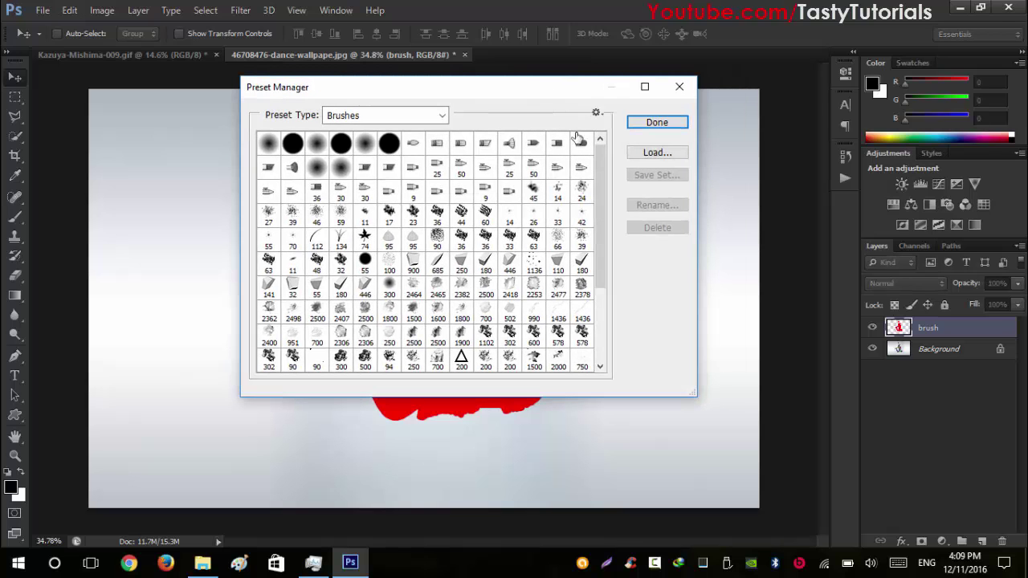
- Load the Fracture_Brushes file from the Fracture Photoshop Actions folder into the brush presets, check the extended list and finish
left_click(657, 153)
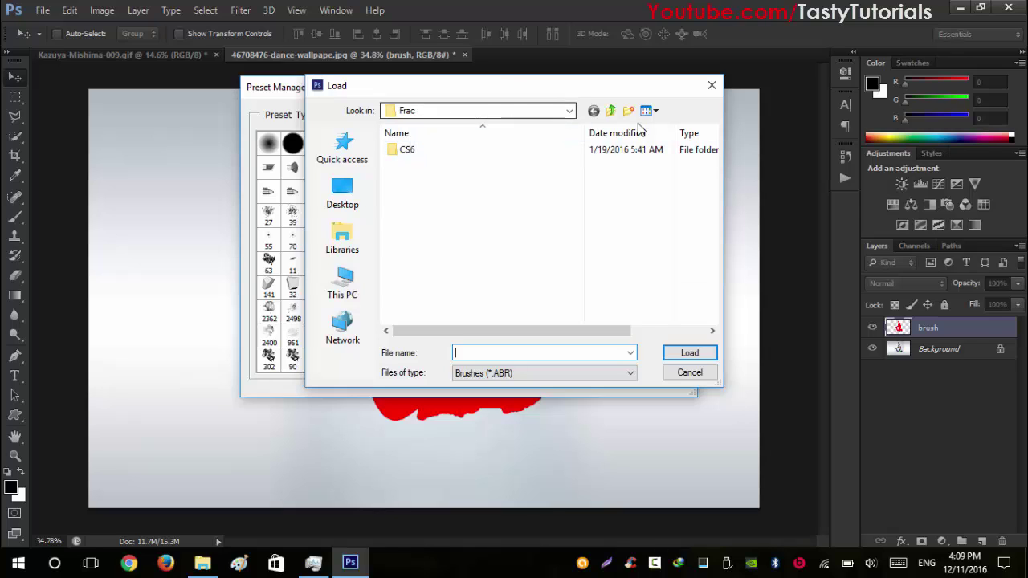
left_click(611, 112)
scroll(503, 244, "down", 1)
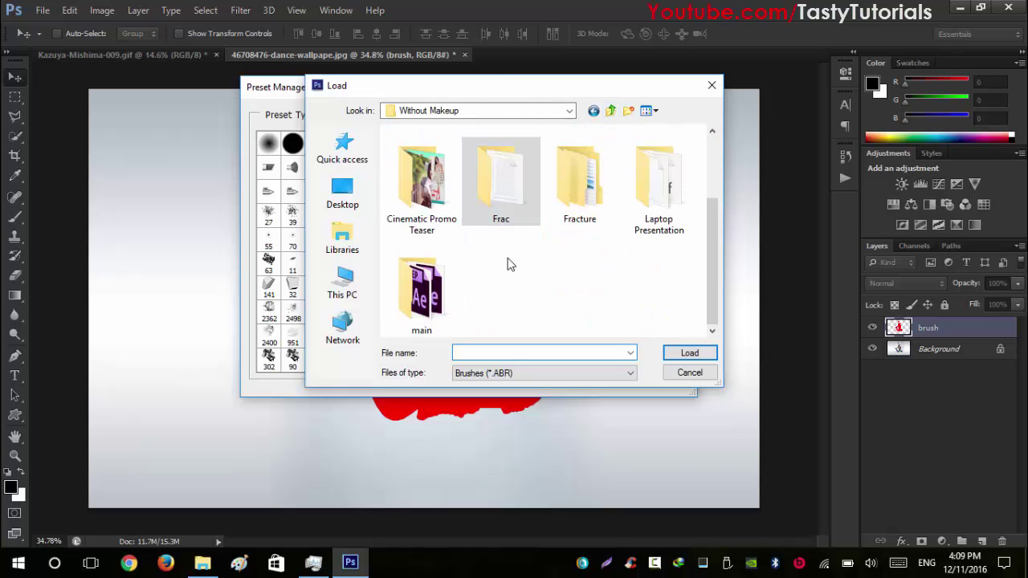
double_click(581, 210)
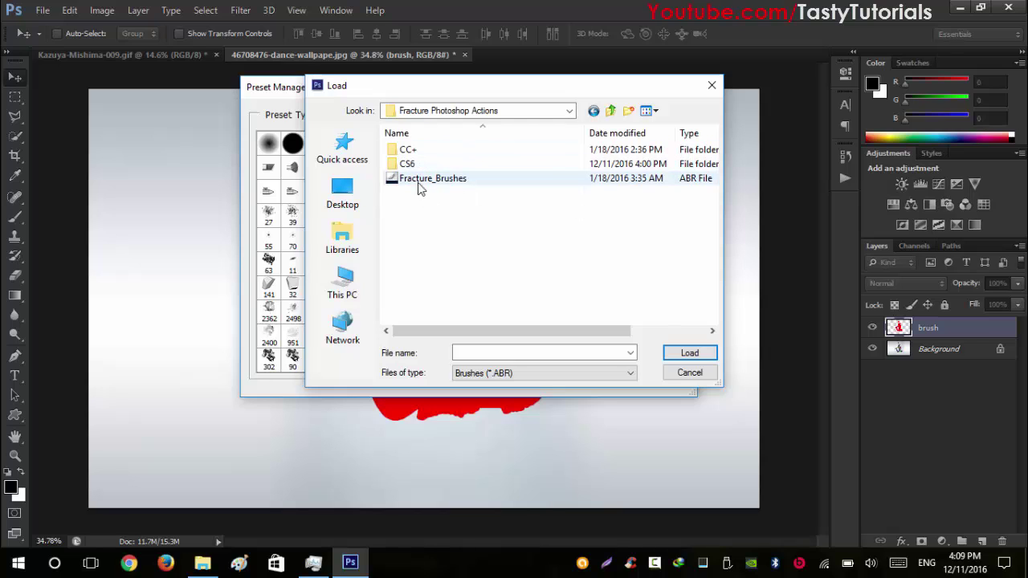
left_click(447, 183)
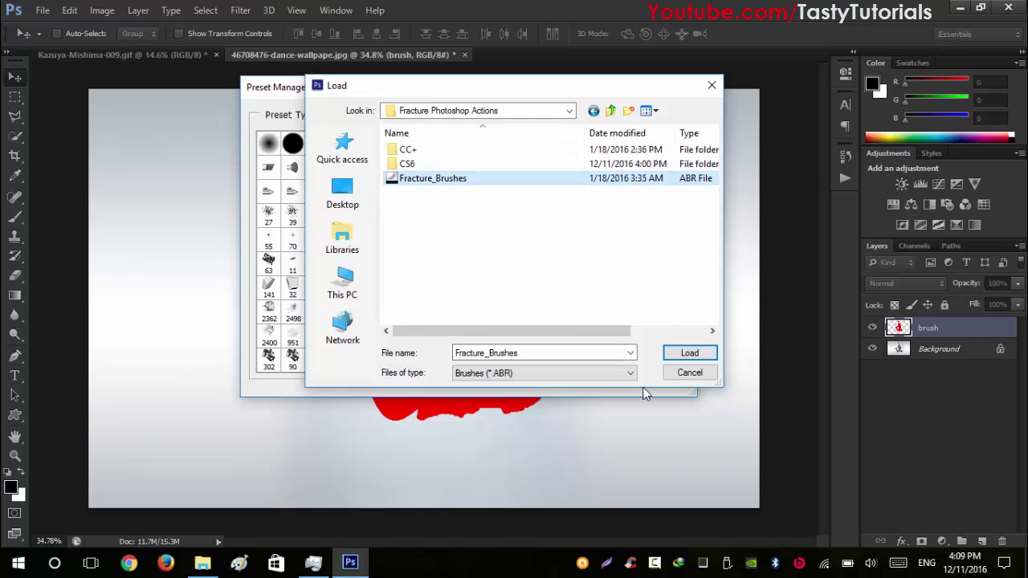
left_click(692, 353)
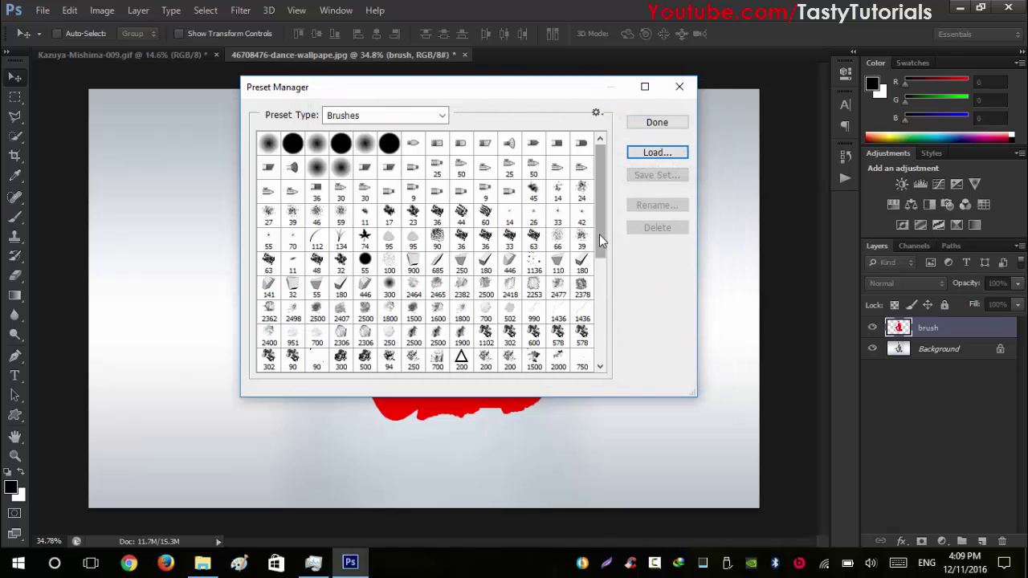
left_click_drag(599, 265, 599, 367)
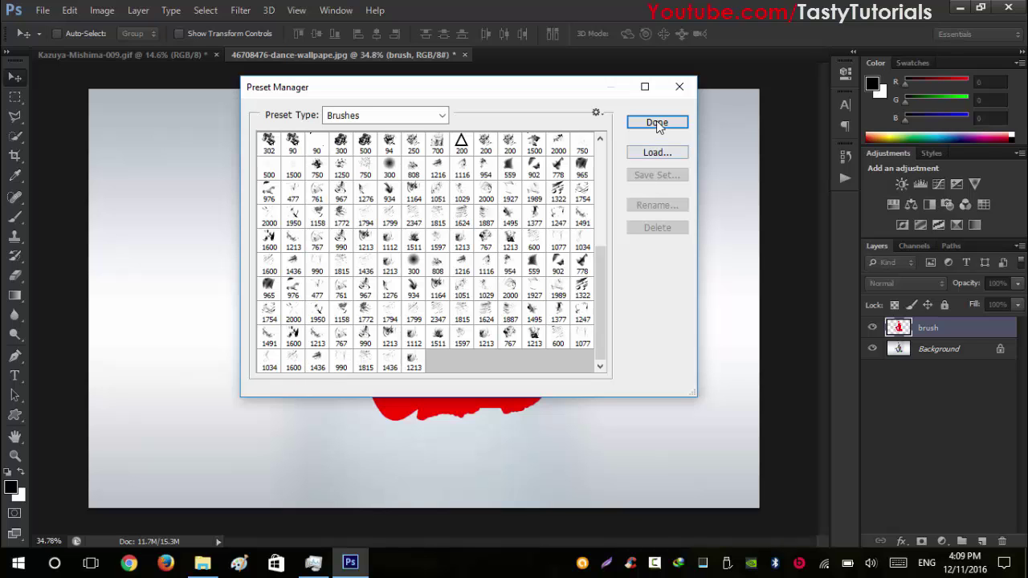
left_click(657, 124)
- Show the saved actions and open the file dialog for loading another action set
left_click(329, 13)
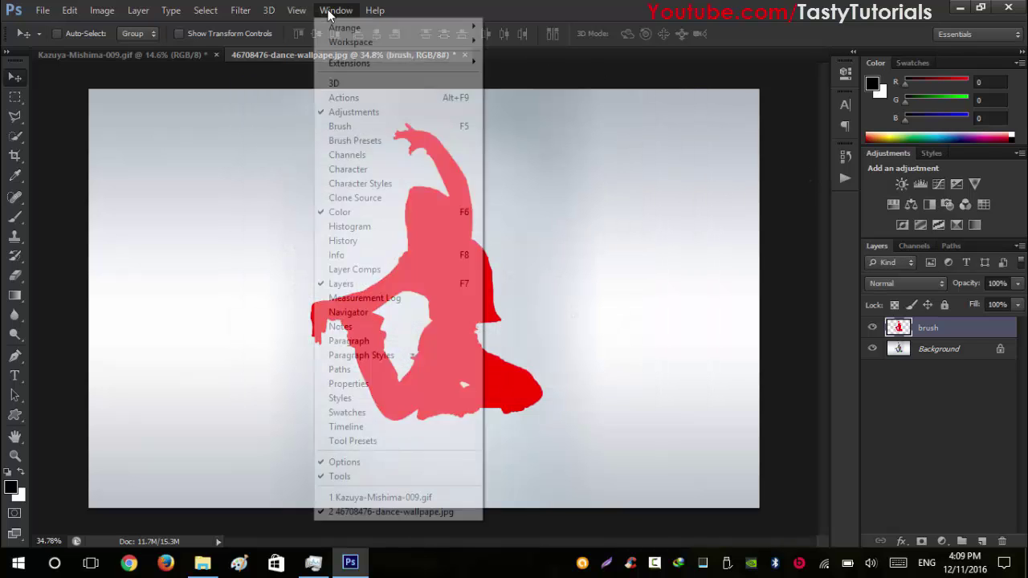
left_click(344, 97)
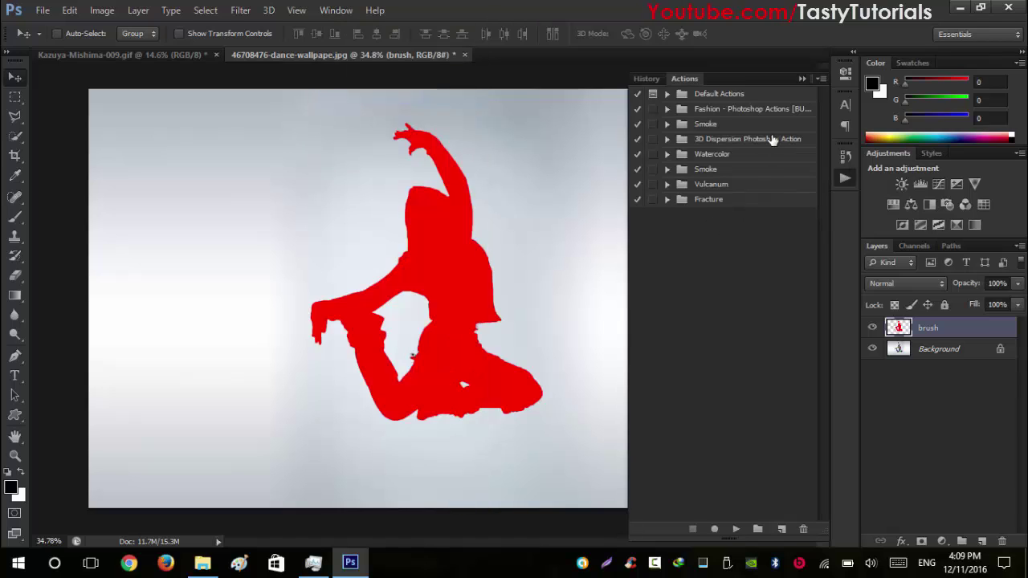
left_click(821, 80)
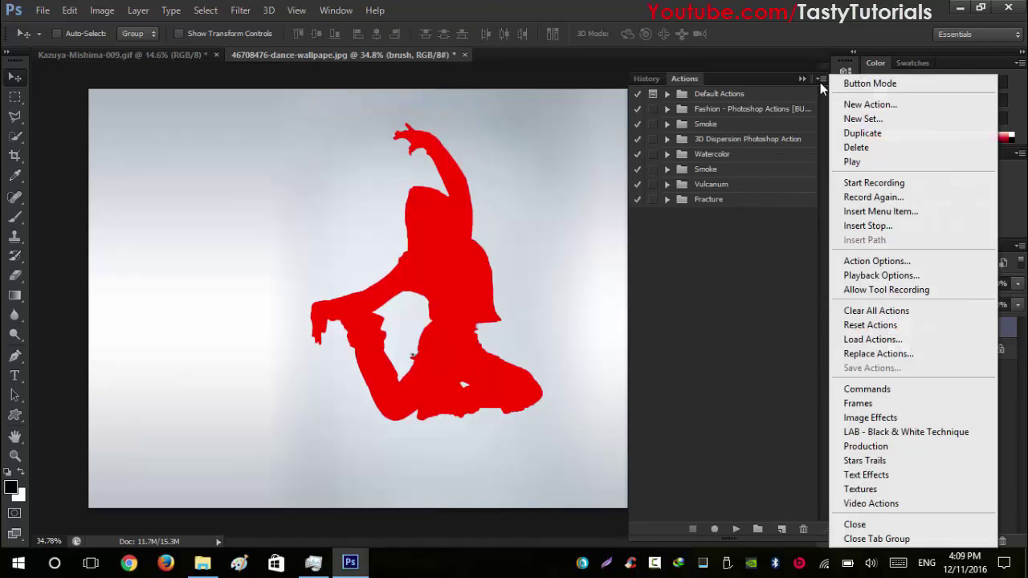
left_click(869, 340)
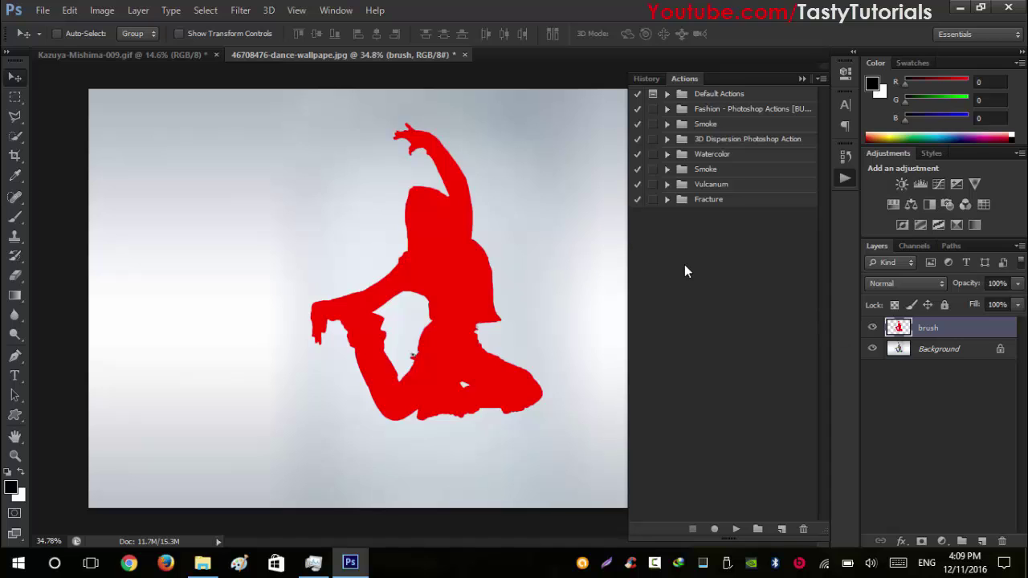
left_click_drag(488, 86, 429, 71)
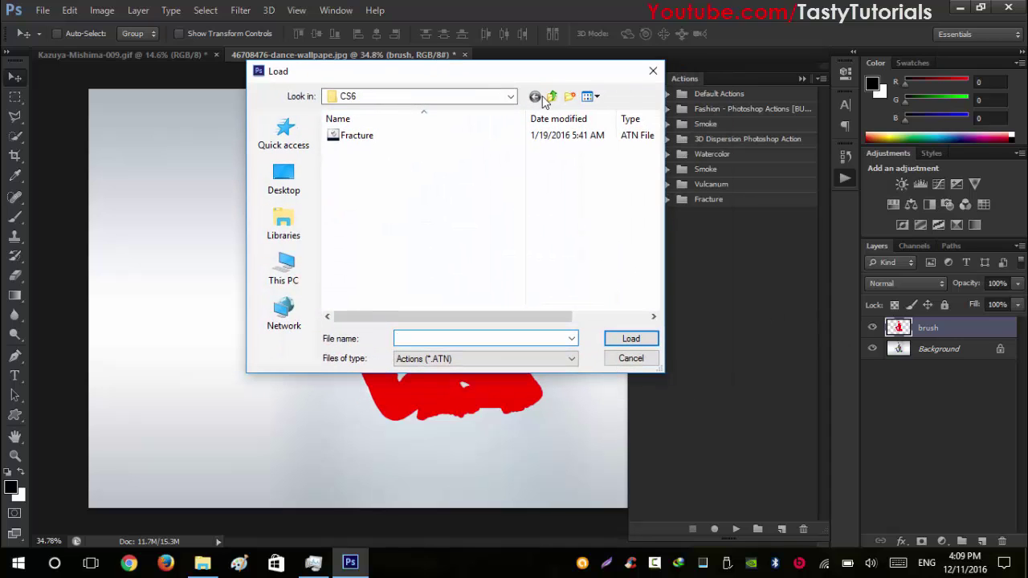
- Load the Fracture action file from the CS6 folder inside the Fracture Photoshop Actions folder
left_click(553, 97)
left_click(552, 96)
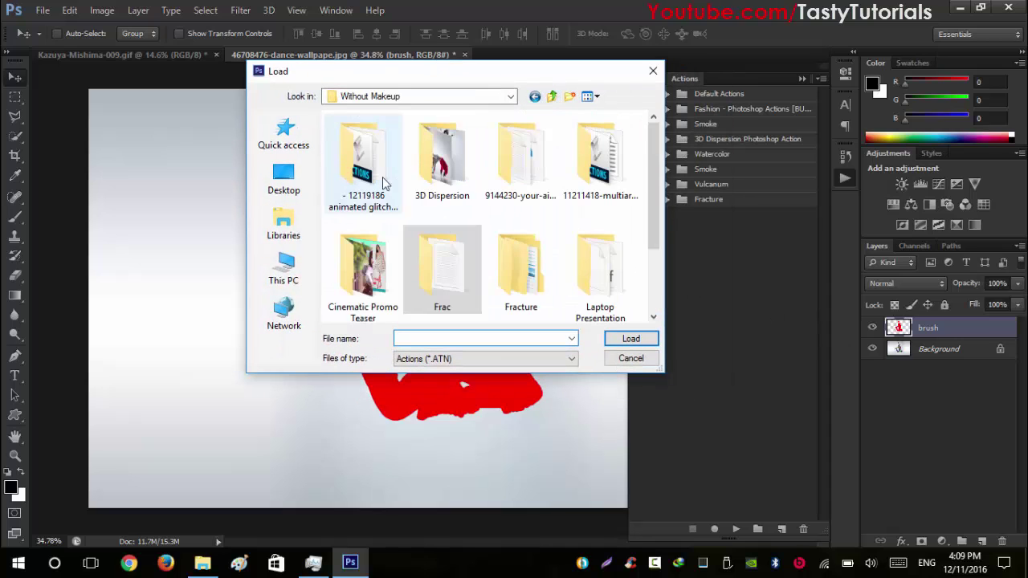
double_click(521, 273)
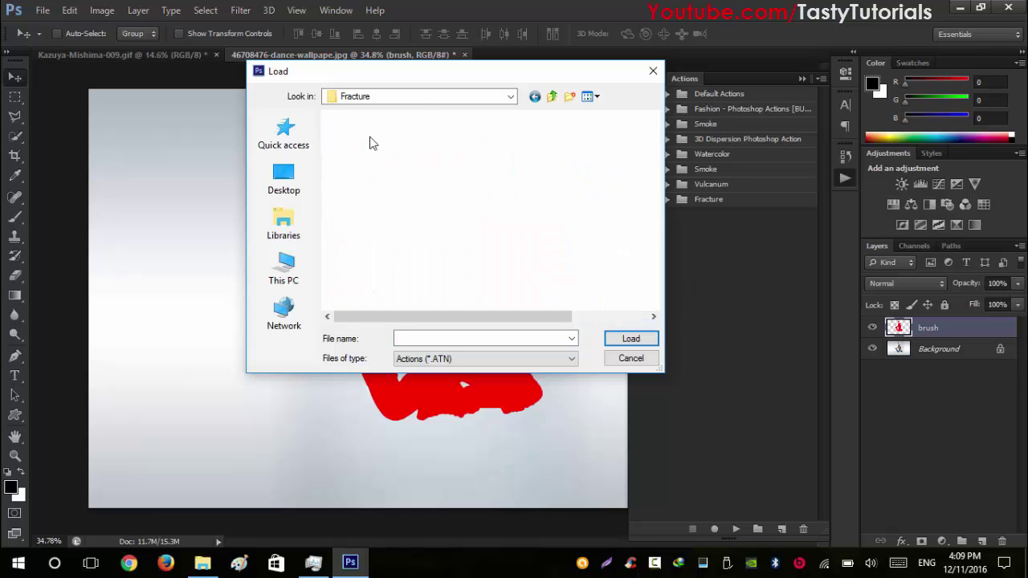
double_click(369, 138)
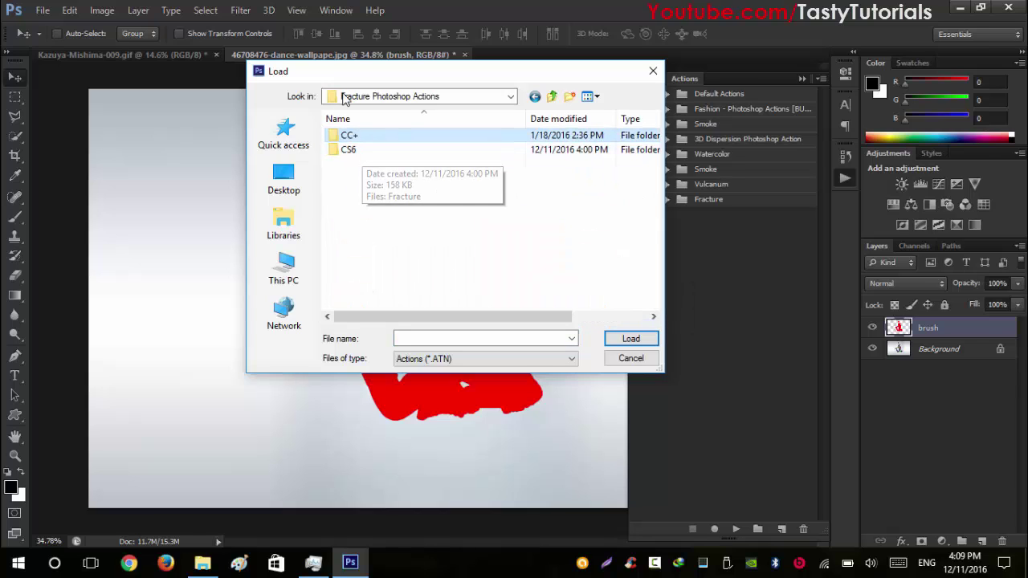
left_click_drag(360, 71, 347, 64)
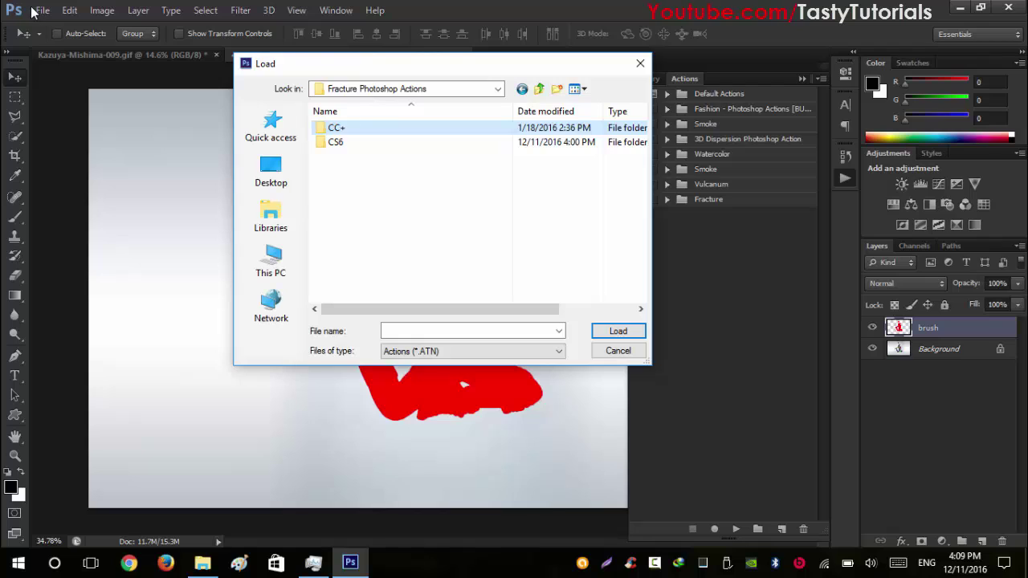
double_click(318, 141)
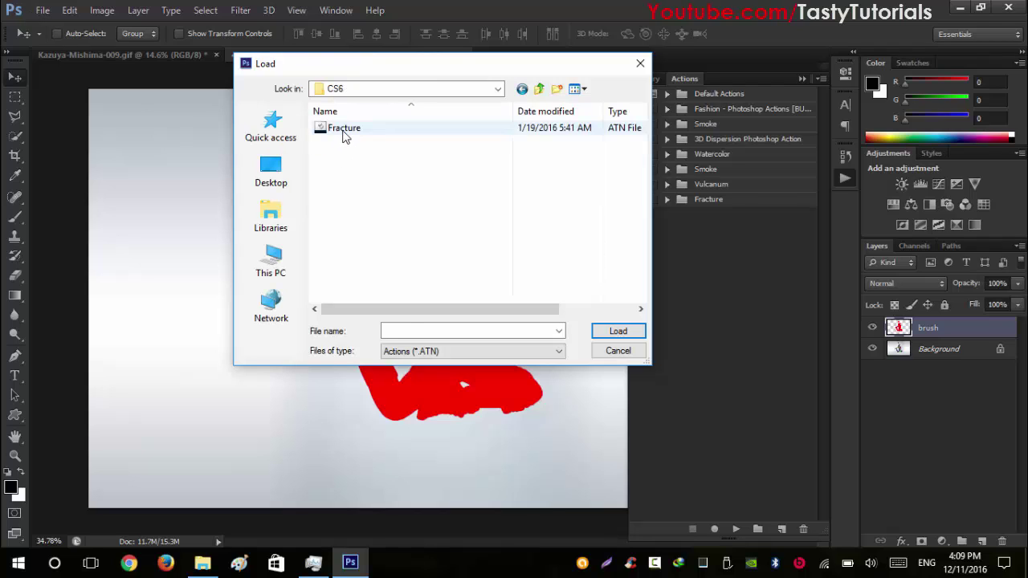
left_click(344, 134)
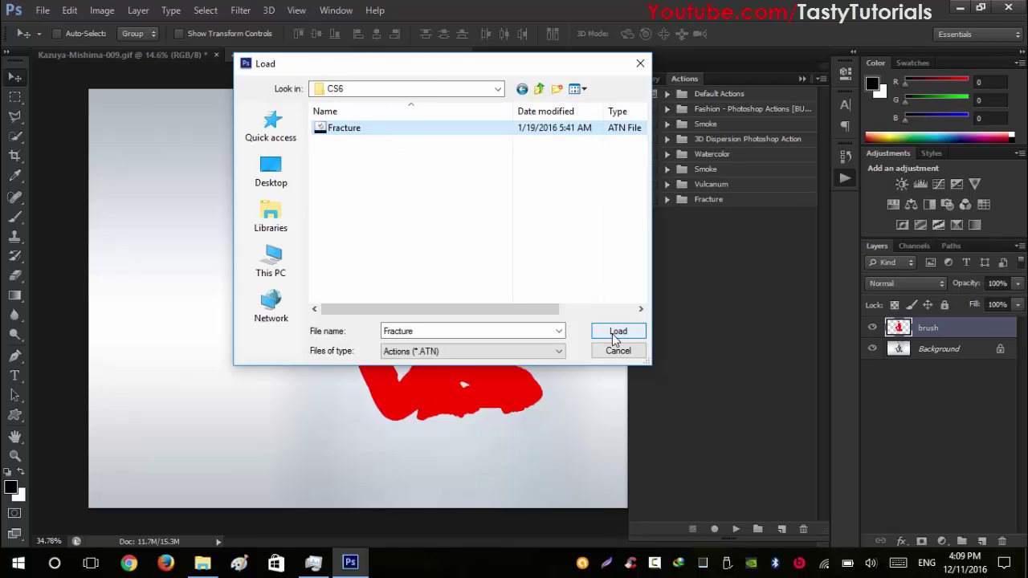
left_click(617, 332)
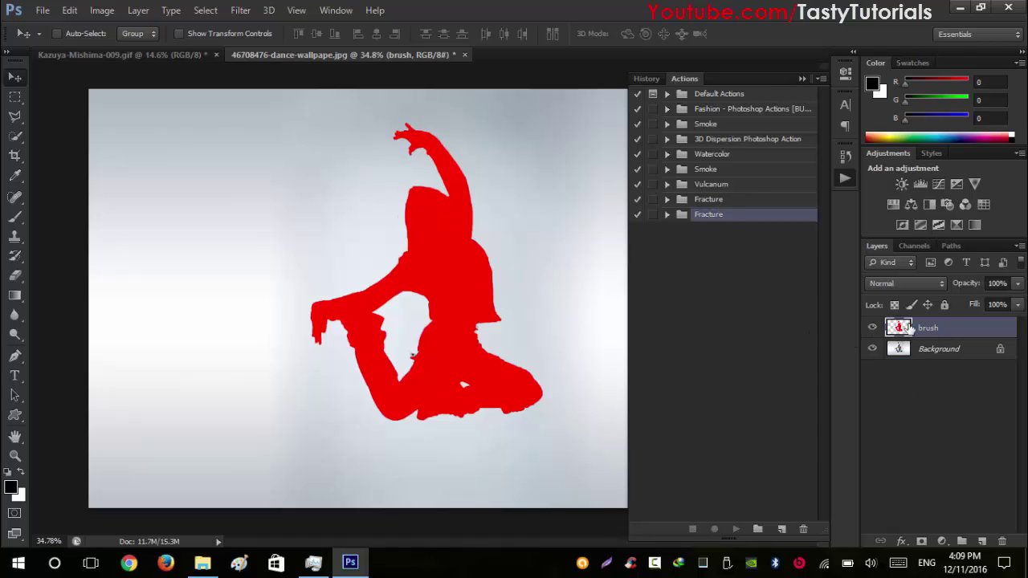
- Check the brush layer by hiding and showing it, and review the actions inside the newly loaded Fracture set
left_click(872, 328)
left_click(872, 329)
left_click(666, 215)
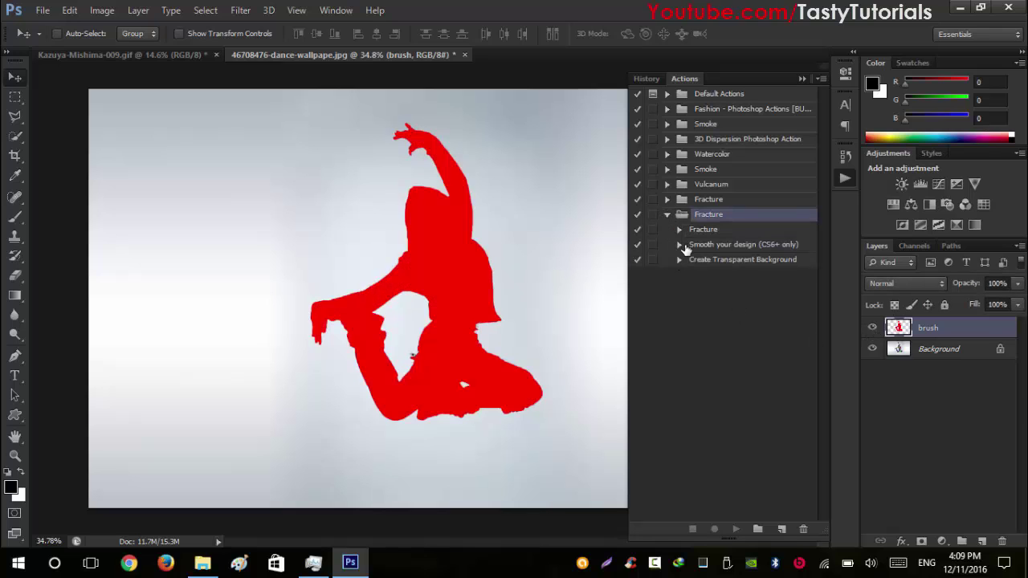
left_click(680, 232)
scroll(681, 235, "down", 1)
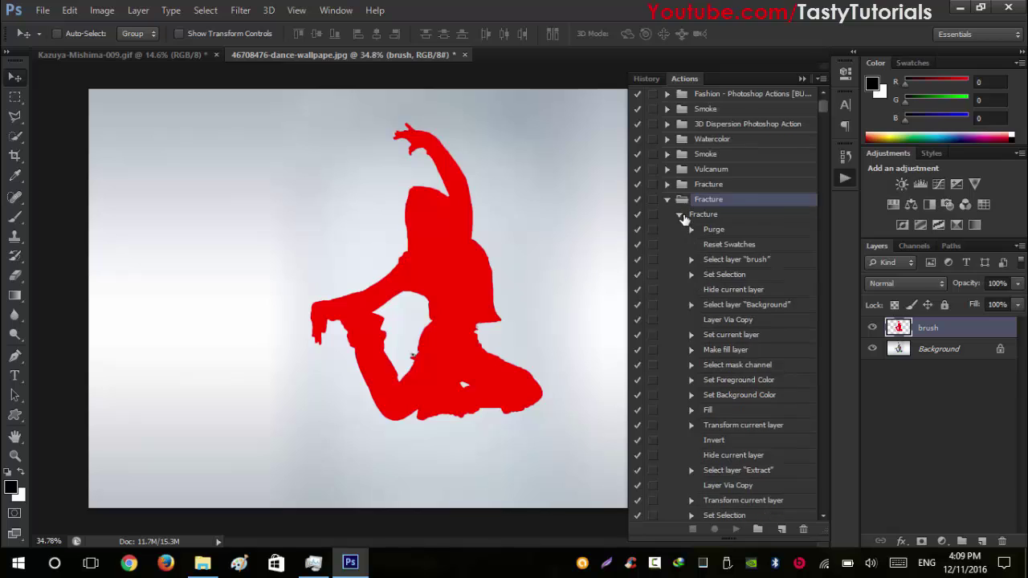
left_click(682, 217)
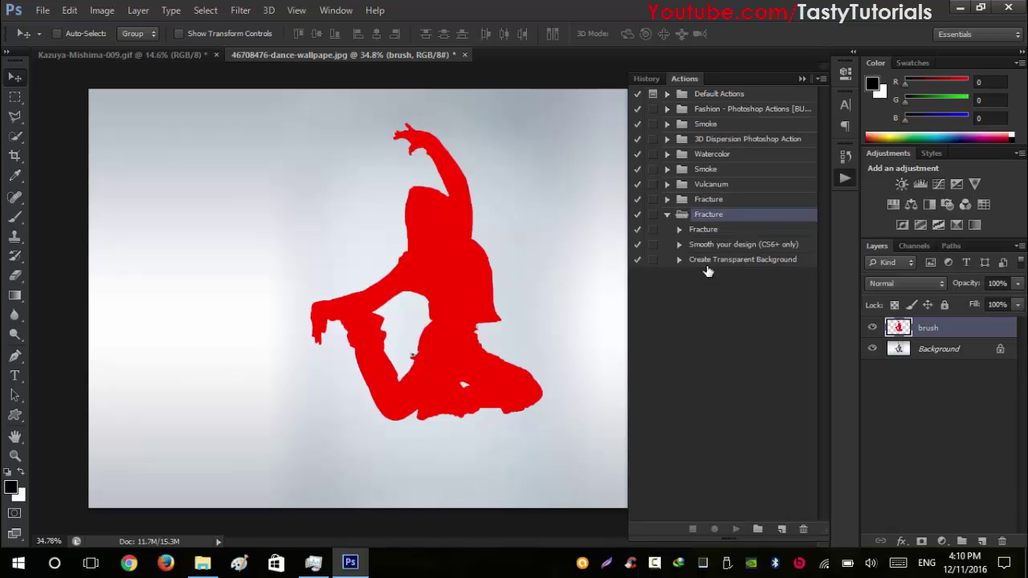
- Play the Fracture action from the newly loaded set on the dancer image
left_click(682, 230)
left_click(679, 230)
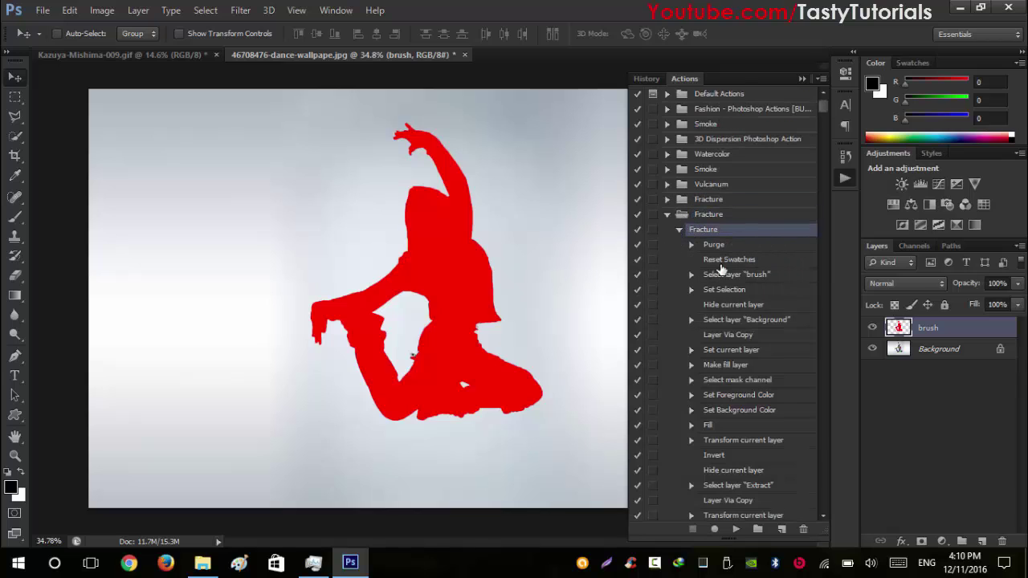
scroll(700, 273, "down", 1)
scroll(337, 297, "down", 1)
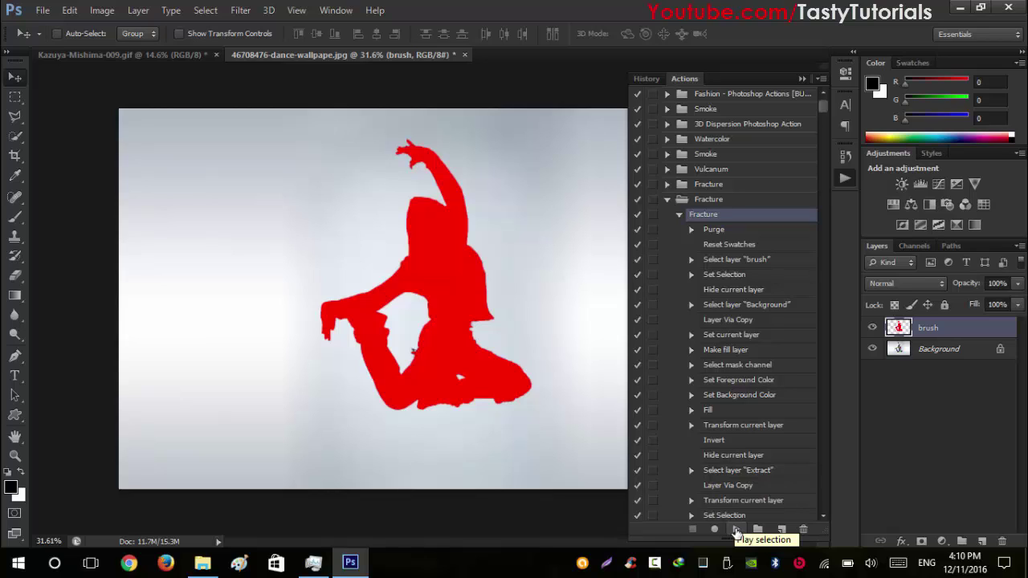
left_click(736, 530)
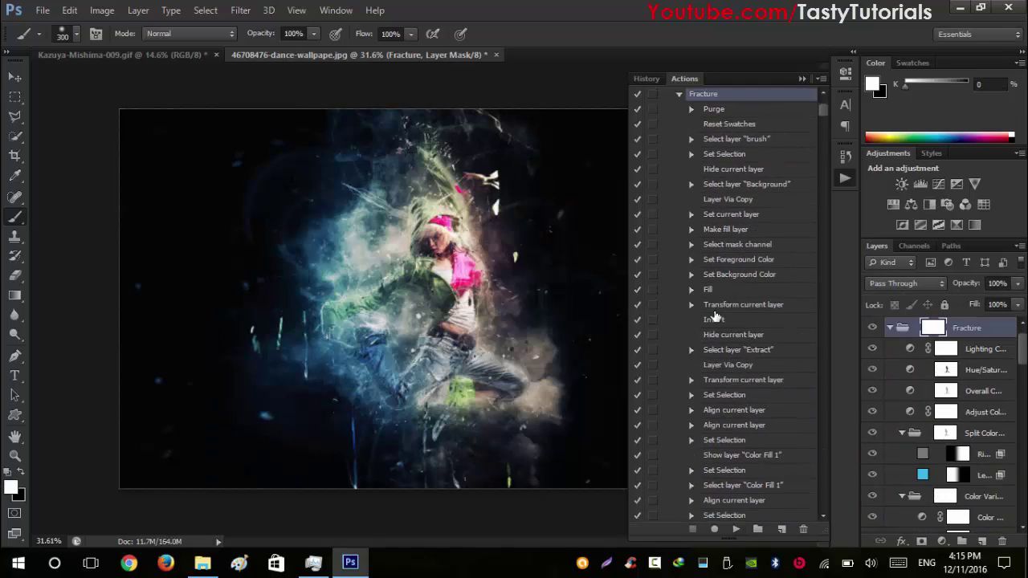
- Collapse the Fracture action and examine the commands recorded in the Create Transparent Background action
scroll(714, 265, "up", 1)
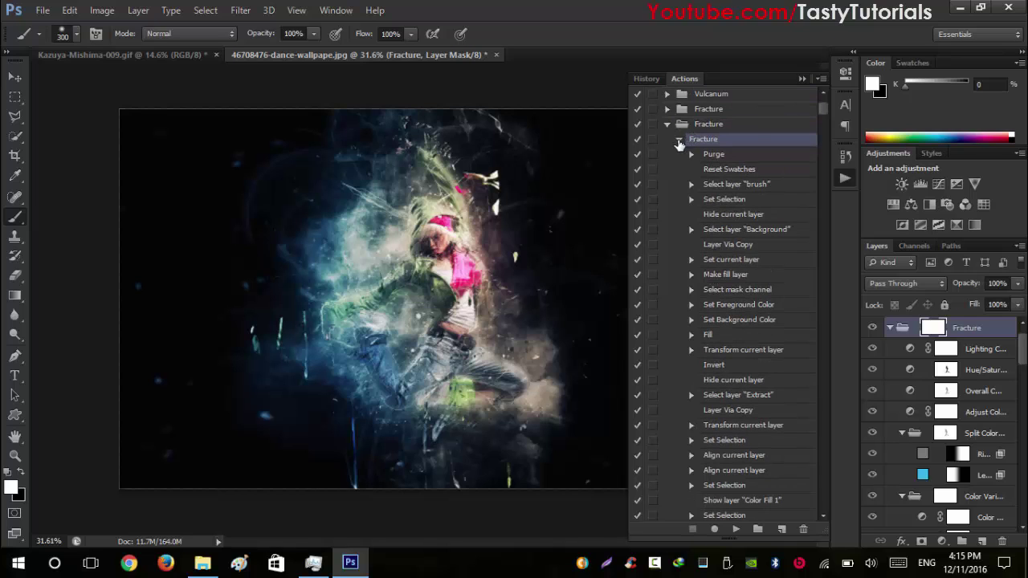
left_click(678, 140)
left_click(722, 261)
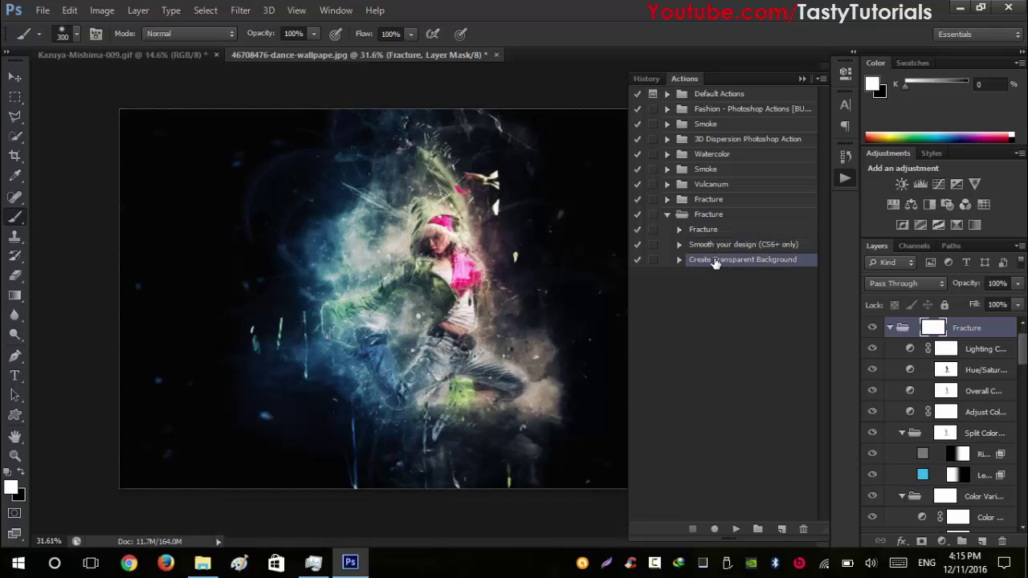
left_click(679, 260)
scroll(741, 349, "down", 5)
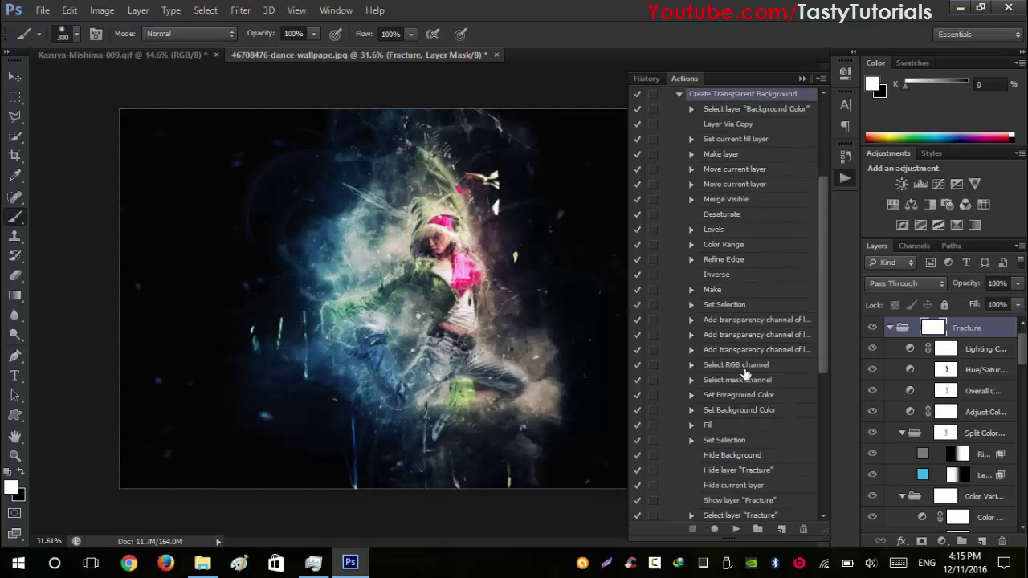
scroll(745, 374, "up", 5)
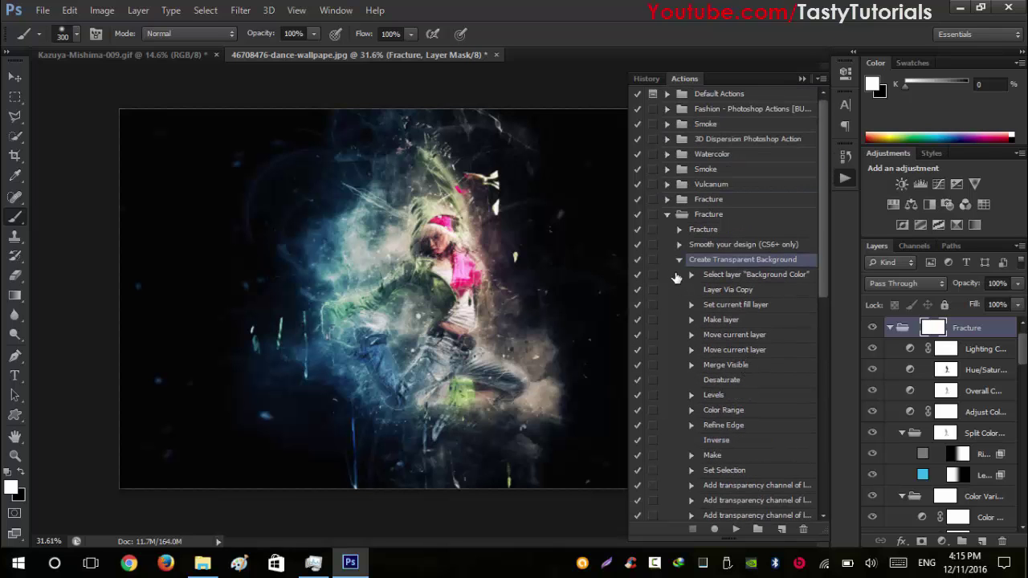
left_click(678, 261)
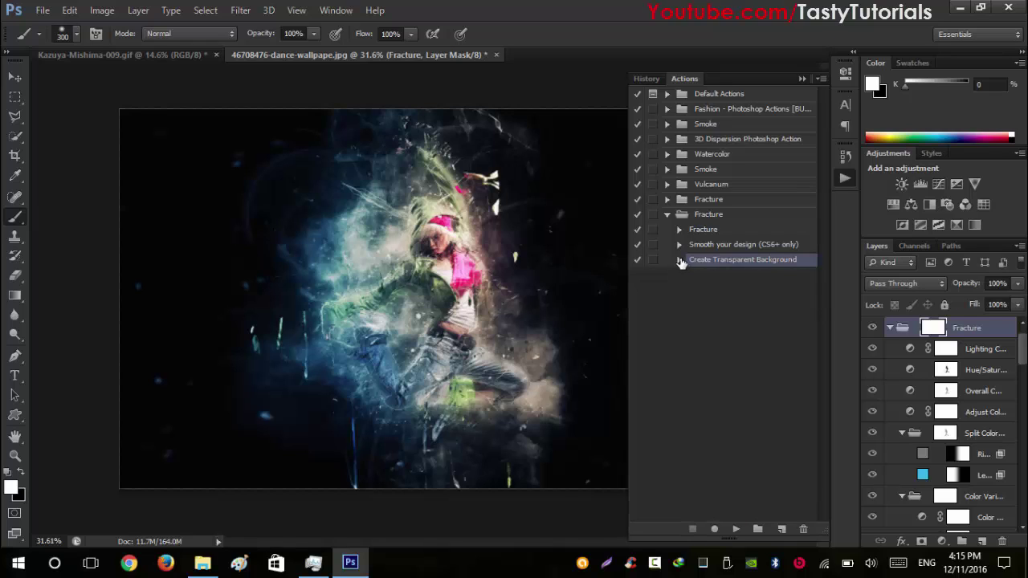
- Examine the commands recorded in the "Smooth your design (CS6+ only)" action and collapse it again
left_click(681, 245)
left_click(679, 245)
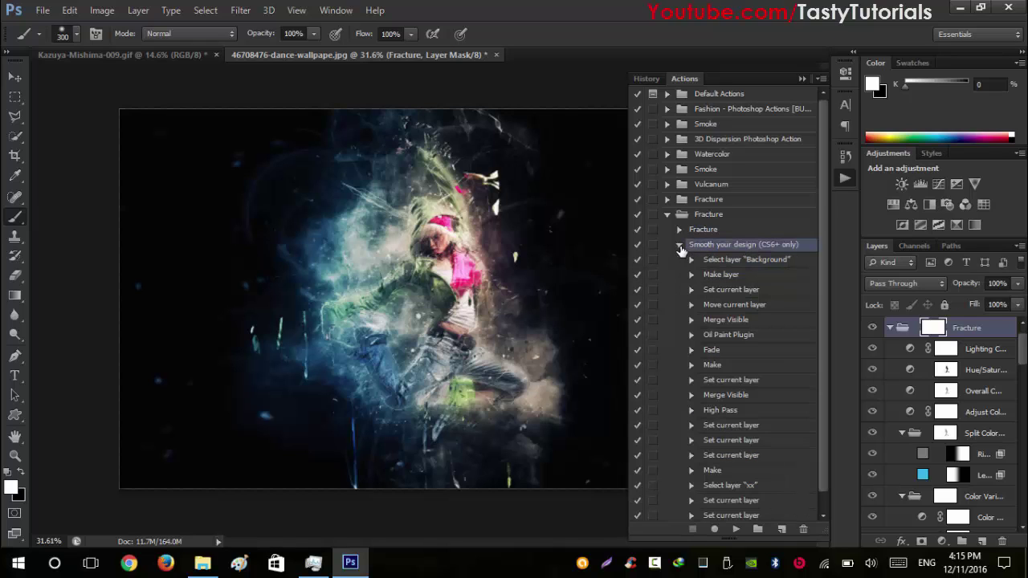
left_click(679, 245)
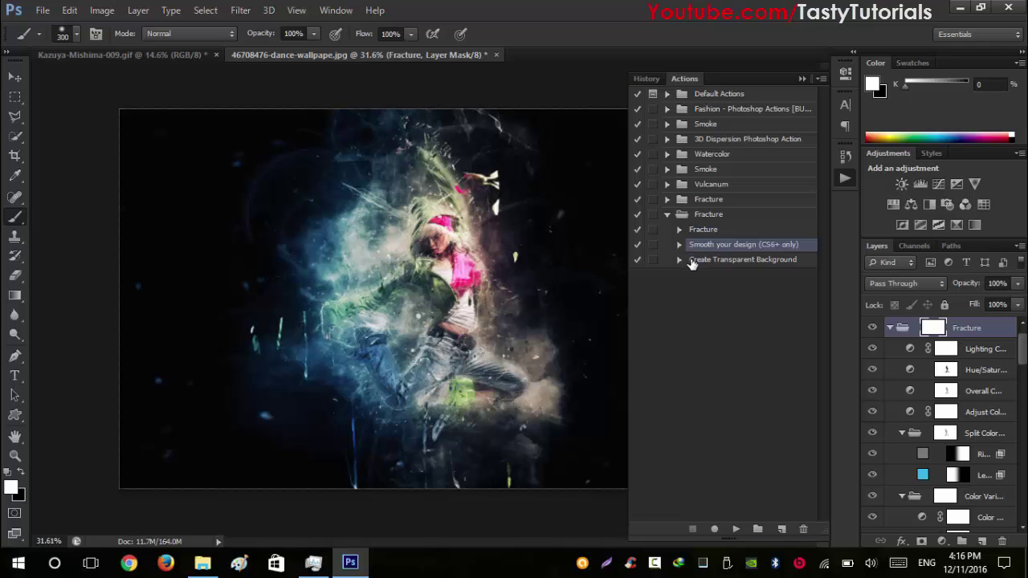
- Play the "Smooth your design (CS6+ only)" action on the dancer image and collapse its command list
left_click(678, 245)
left_click(753, 262)
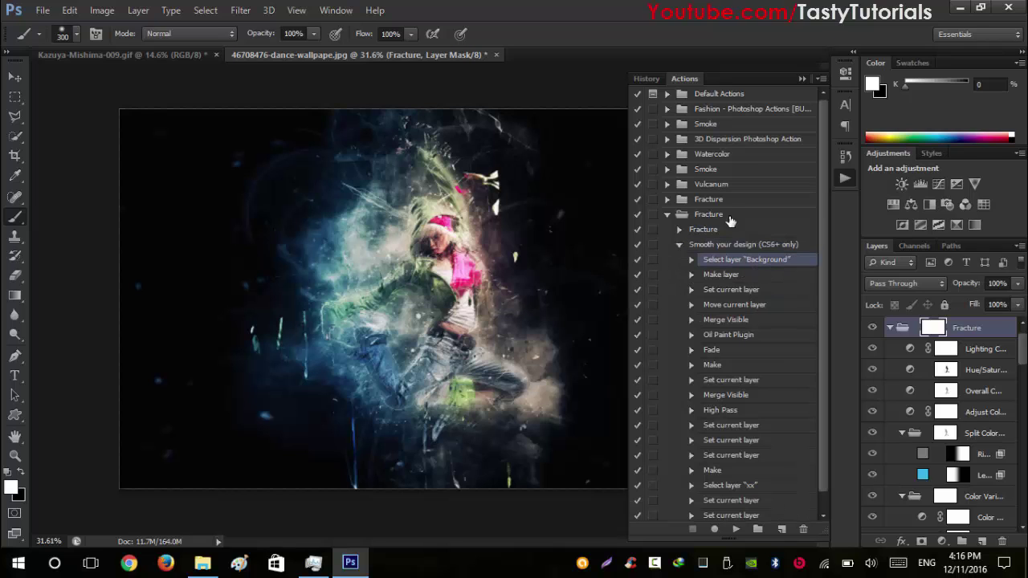
left_click(737, 530)
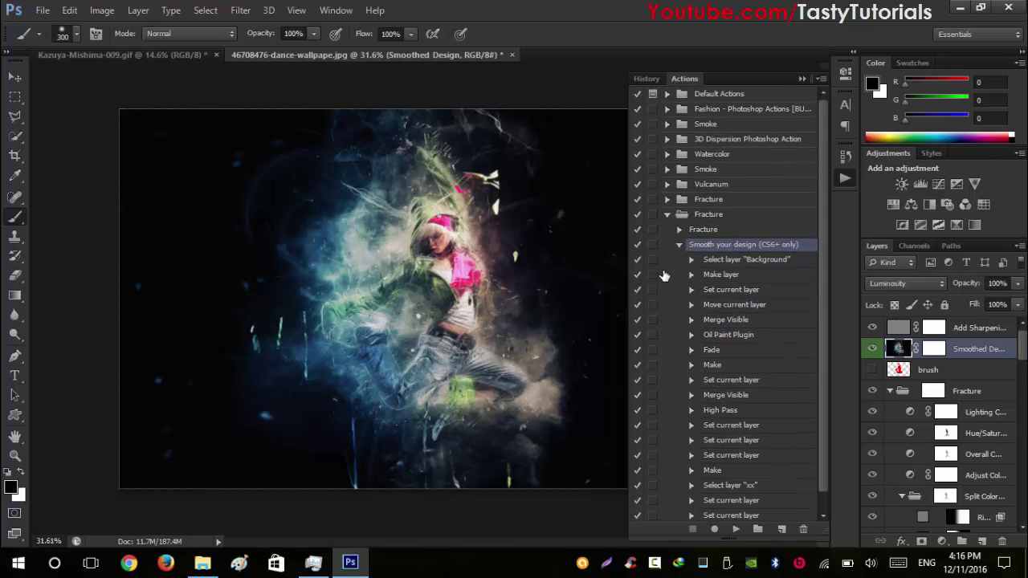
left_click(679, 244)
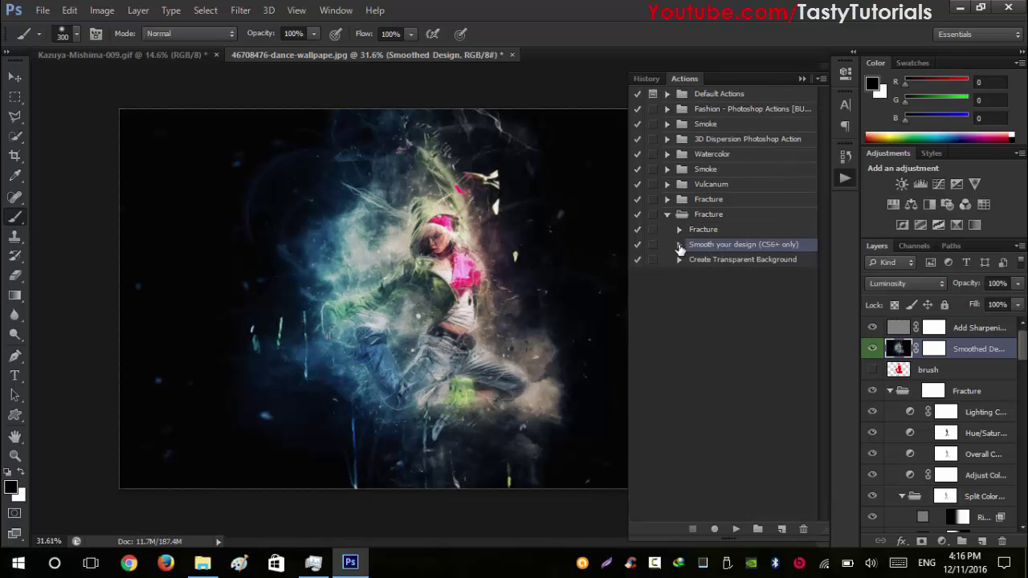
- Collapse the newly loaded Fracture action set and hide the list of actions
left_click(719, 261)
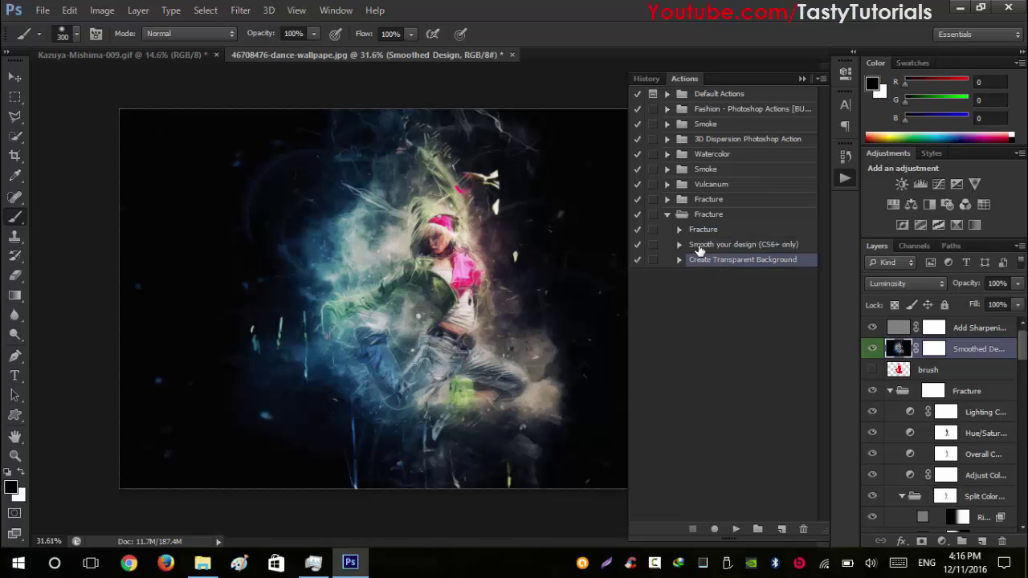
left_click(696, 245)
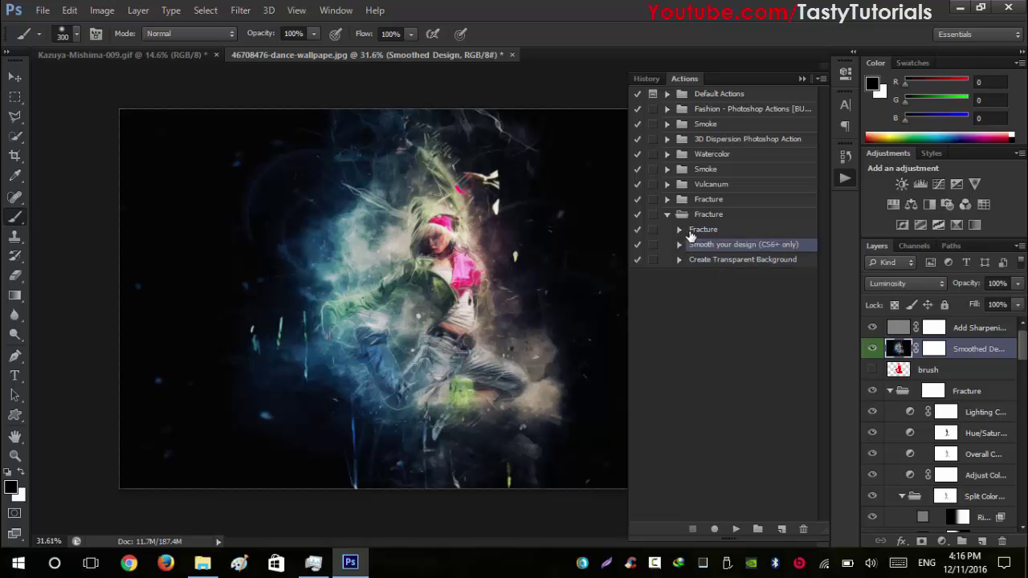
left_click(667, 216)
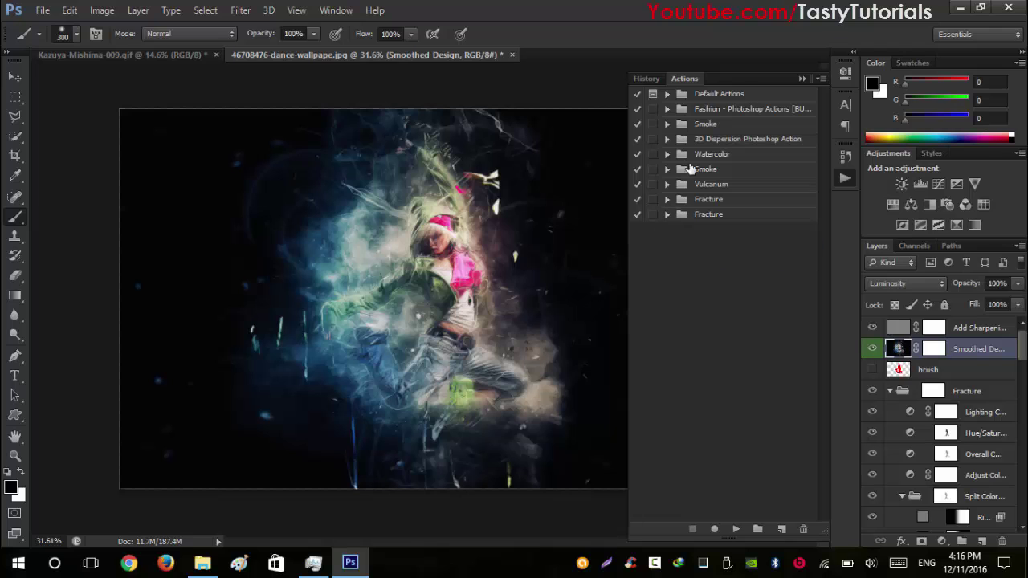
left_click(801, 79)
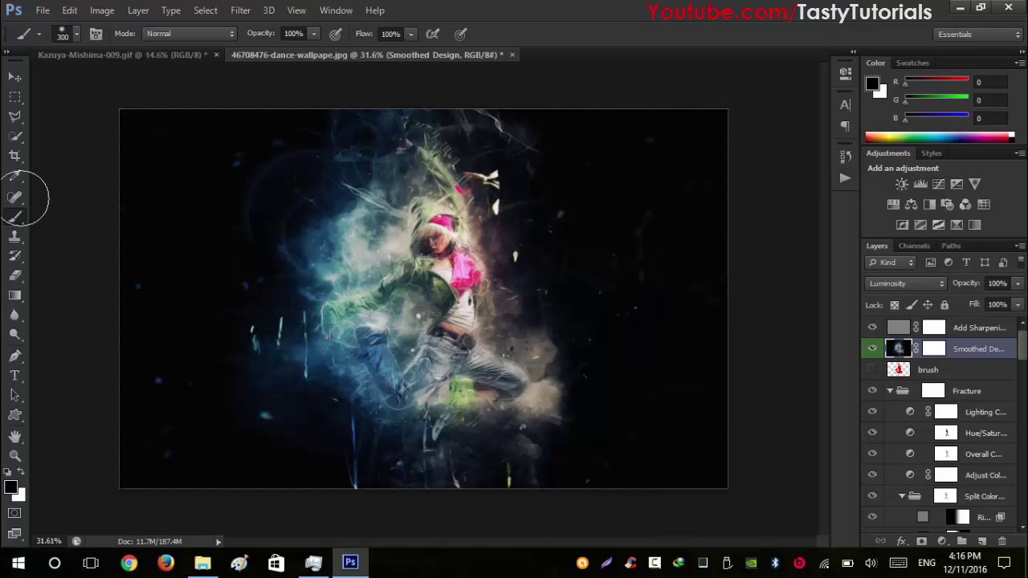
- Compare the dancer up close with the Smoothed Design layer shown and hidden, and leave that layer hidden
left_click(15, 77)
scroll(429, 234, "up", 4)
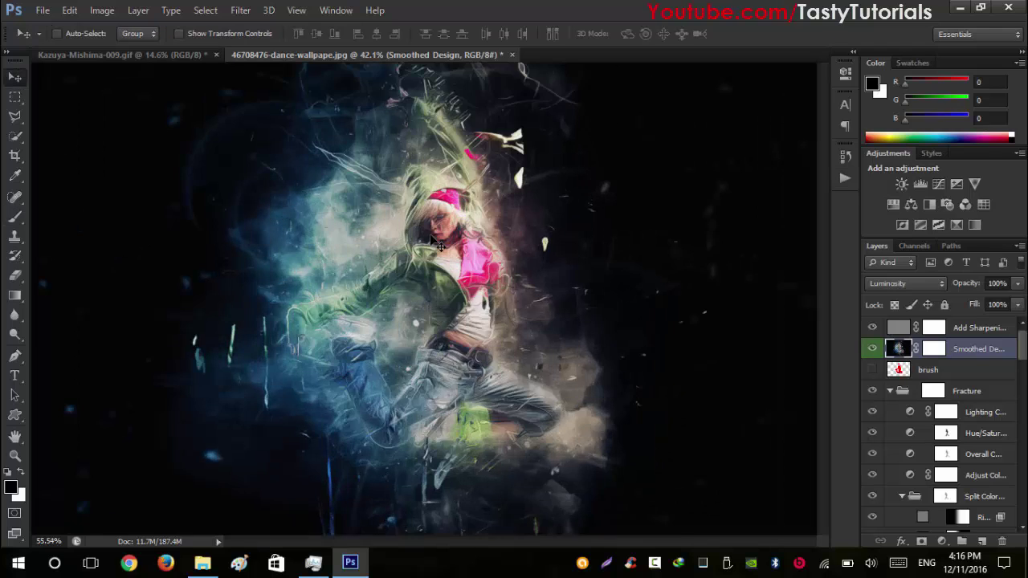
scroll(430, 234, "down", 3)
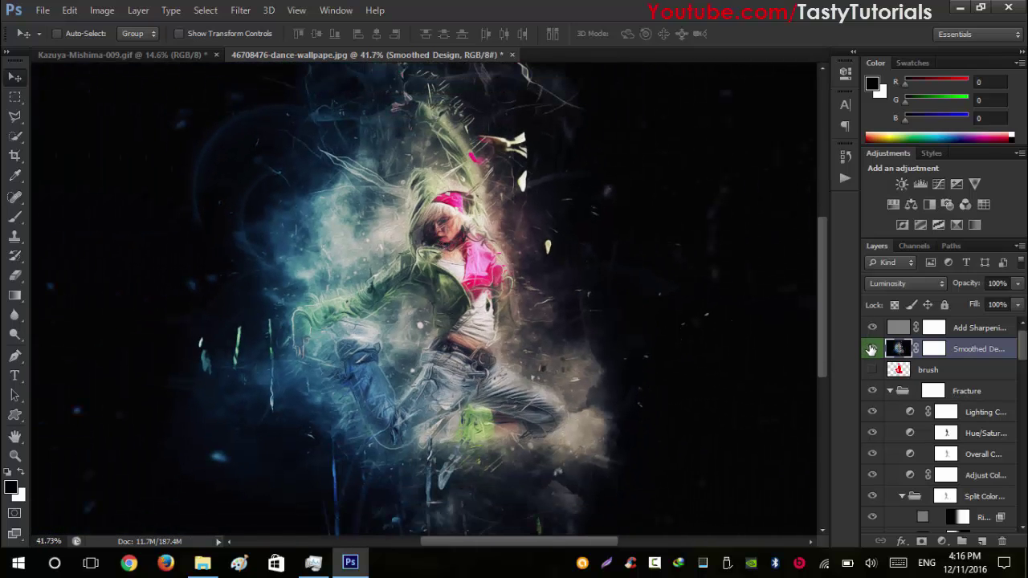
left_click(871, 350)
scroll(440, 217, "up", 3)
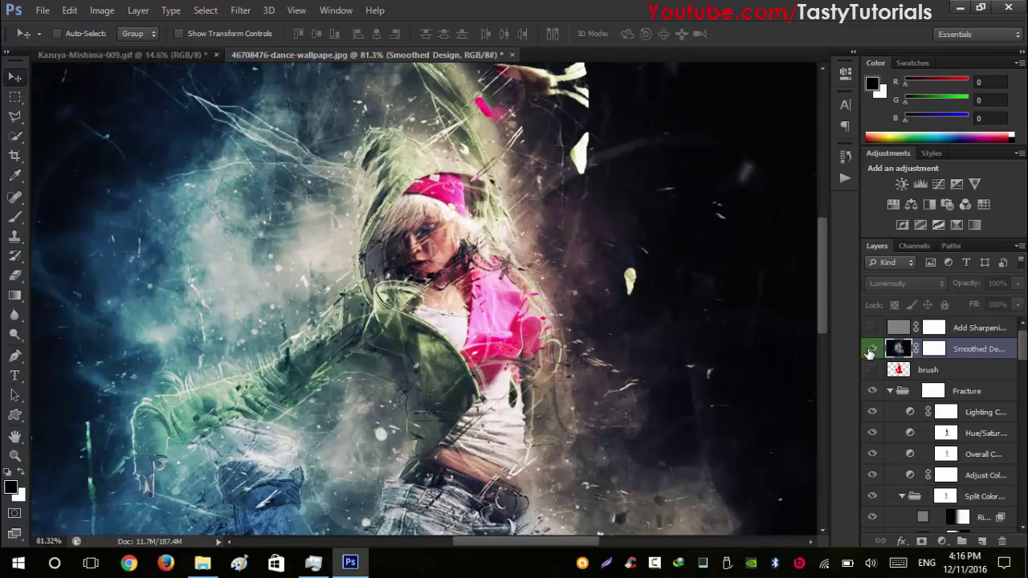
left_click(871, 352)
left_click(872, 351)
left_click(871, 350)
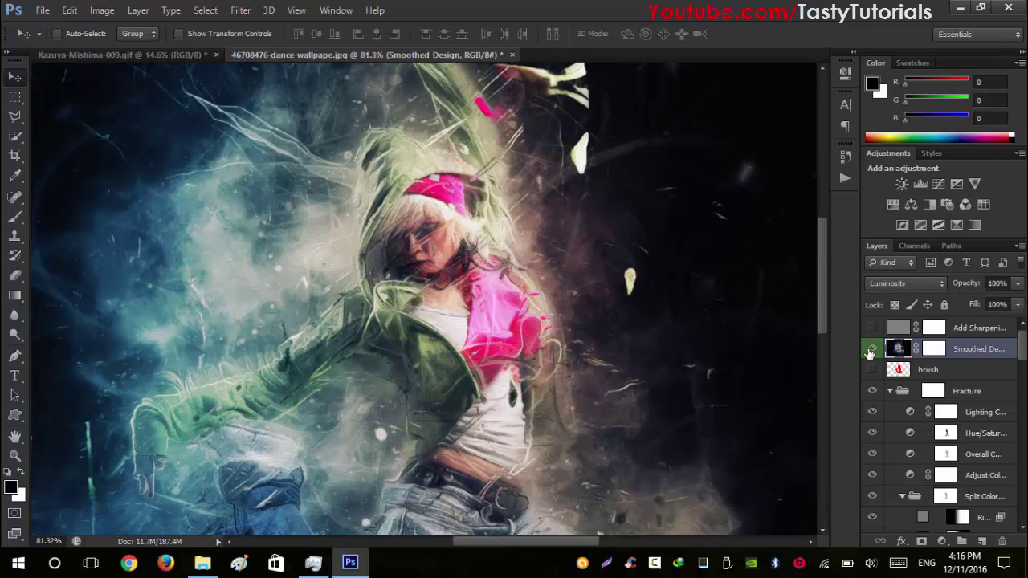
left_click(872, 350)
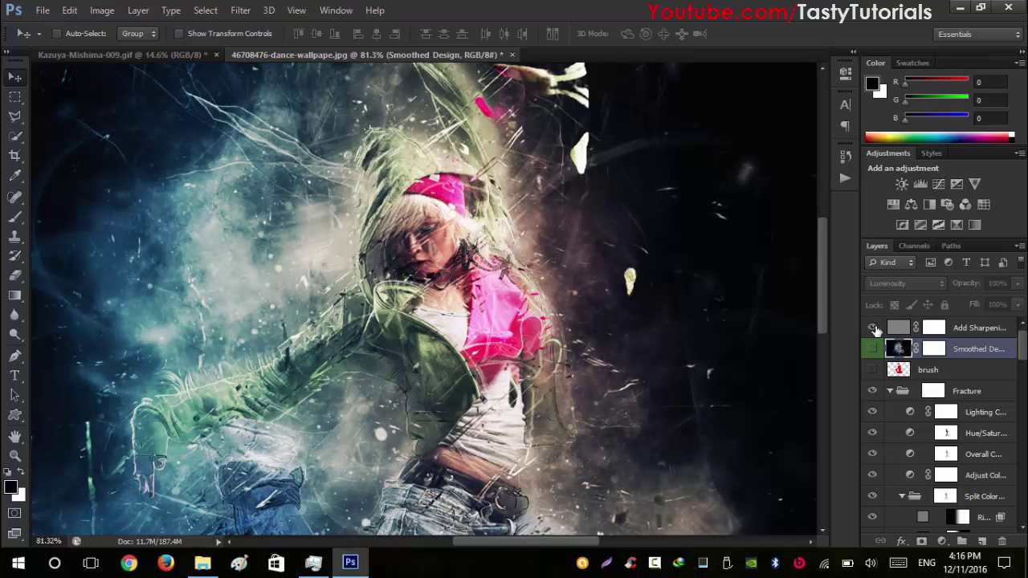
scroll(634, 321, "down", 4)
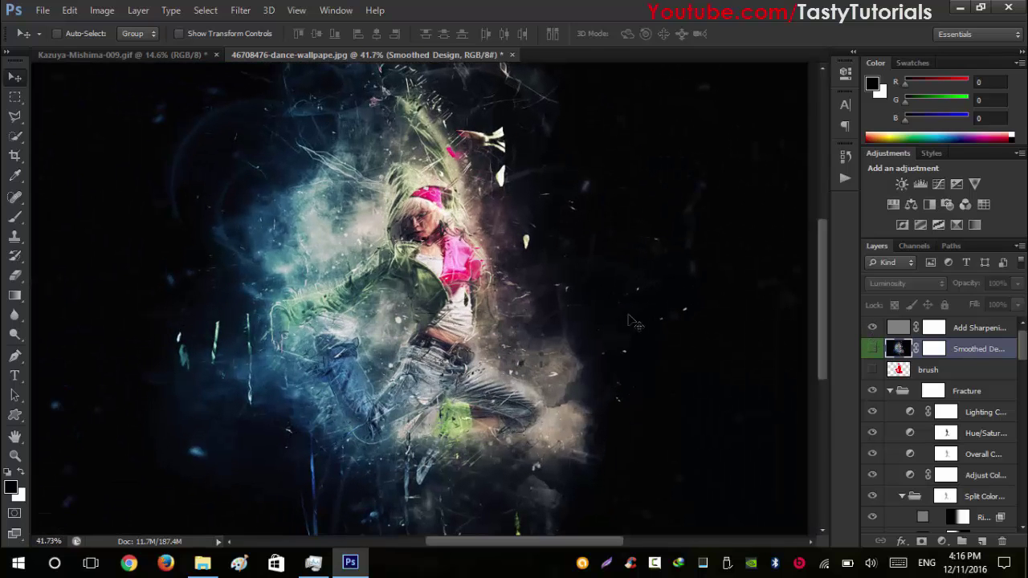
- Collapse and reopen the Fracture layer group and look through its adjustment layers
left_click(891, 393)
left_click(933, 392)
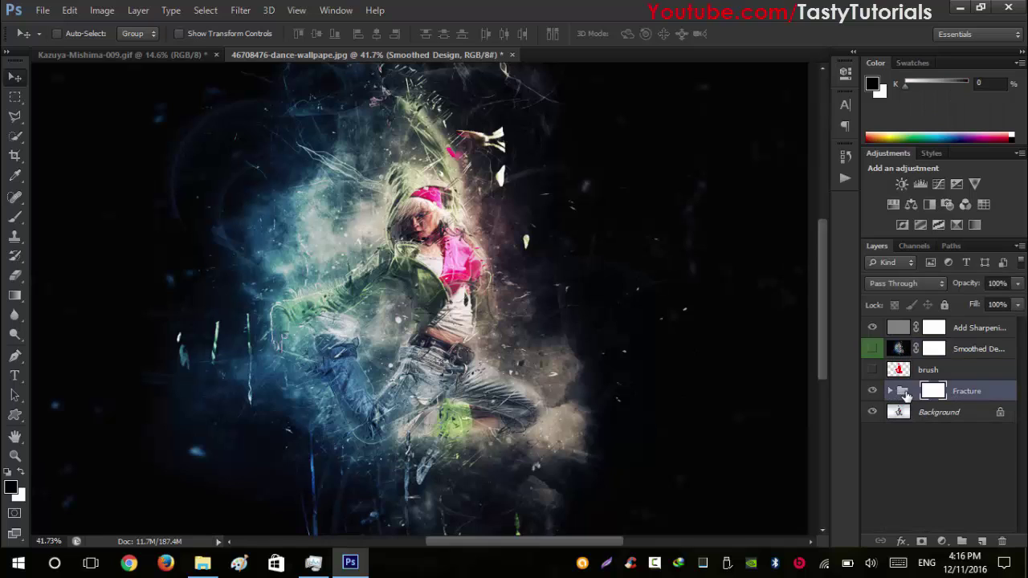
left_click(890, 393)
scroll(893, 395, "down", 1)
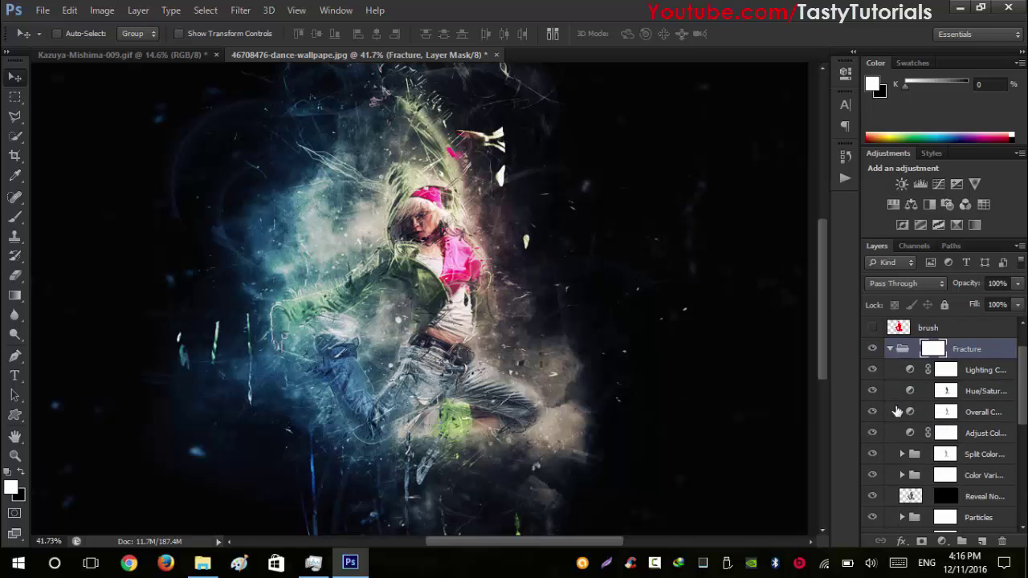
scroll(897, 412, "down", 1)
scroll(536, 302, "down", 1)
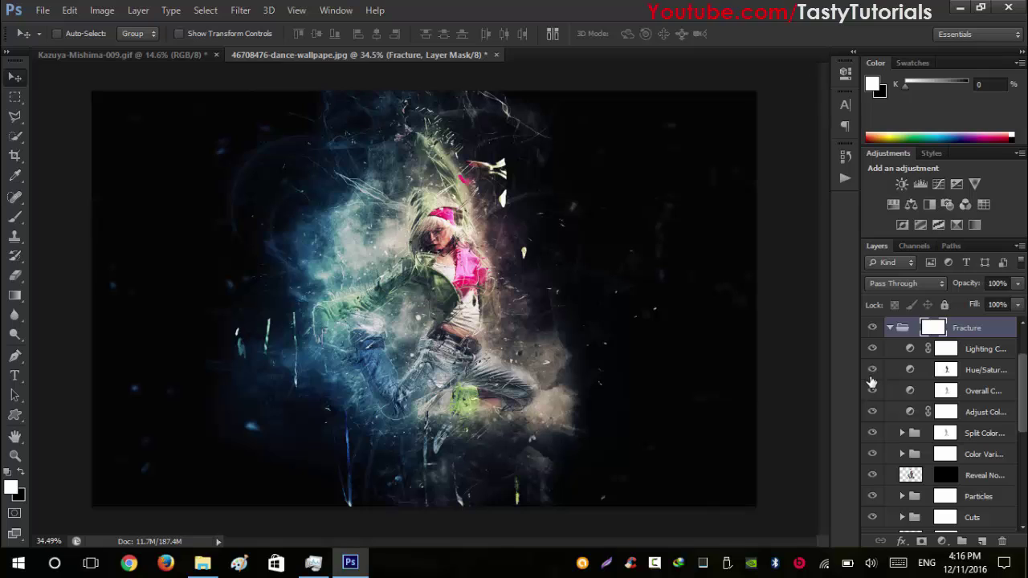
scroll(879, 373, "up", 2)
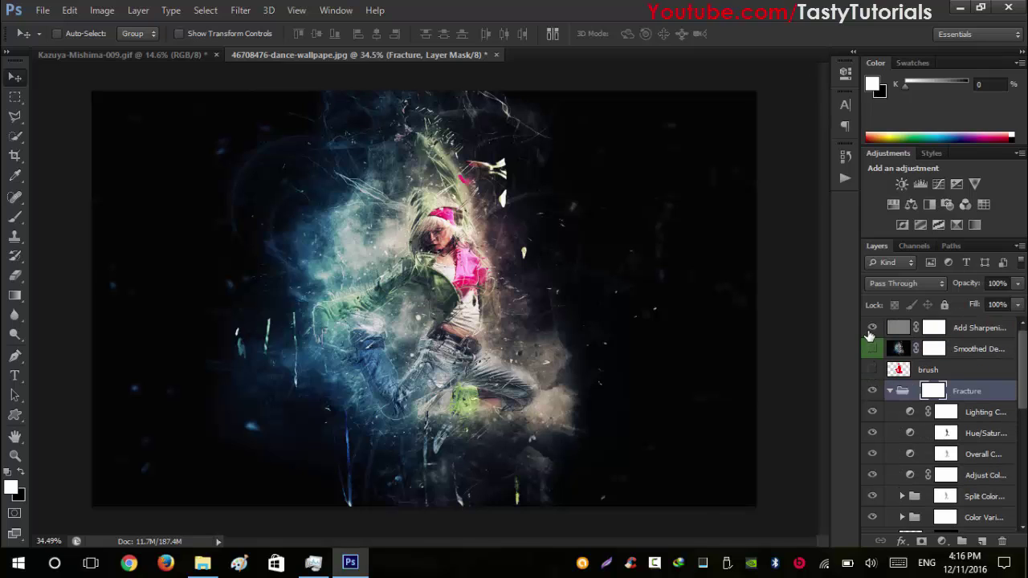
scroll(869, 361, "down", 2)
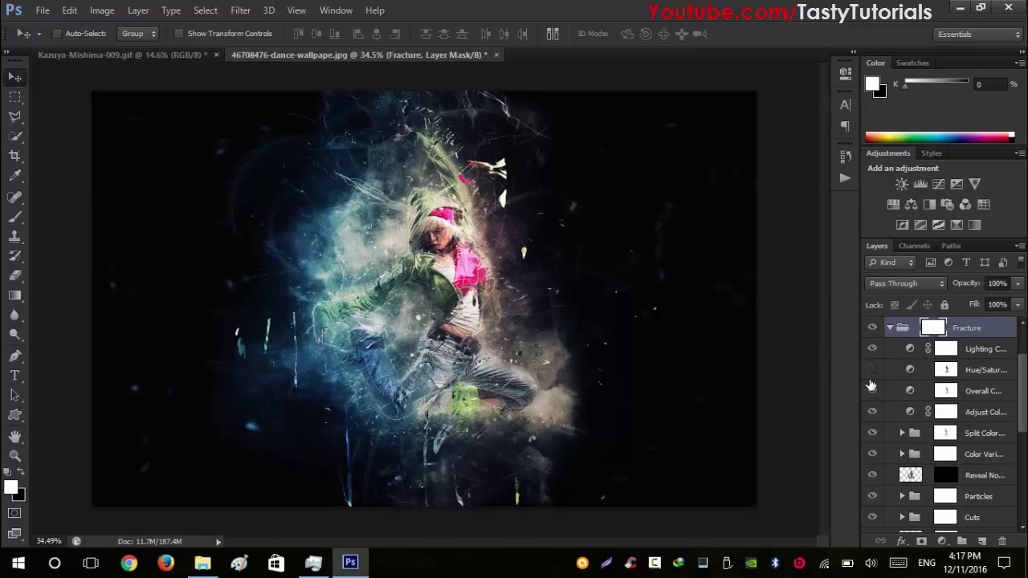
- Check the Hue/Saturation, Split Color and Color Variance effects by hiding and showing them, and look through the remaining Fracture layers
left_click(872, 369)
scroll(871, 416, "down", 1)
left_click(870, 413)
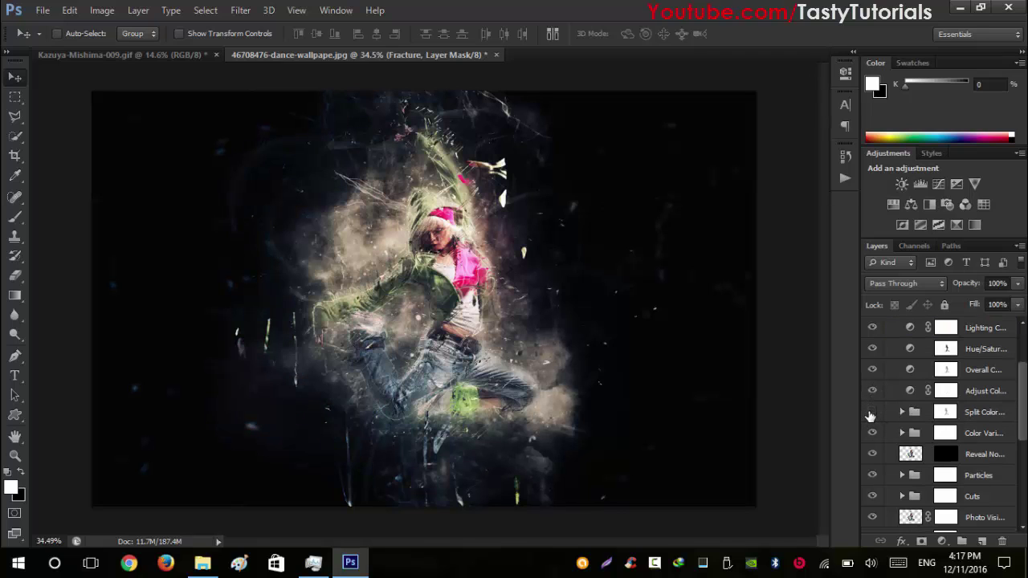
left_click(872, 412)
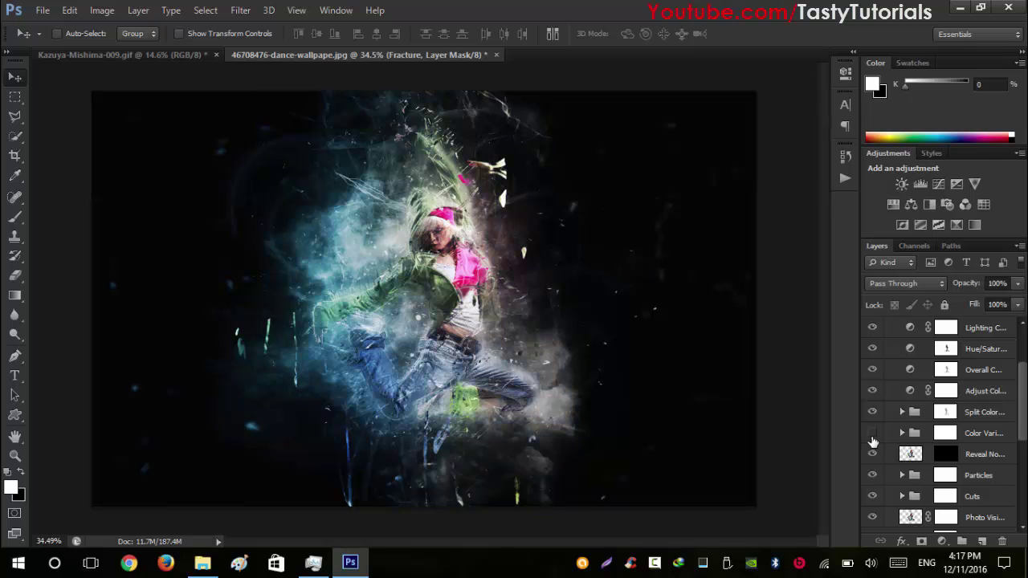
left_click(872, 434)
scroll(944, 475, "down", 3)
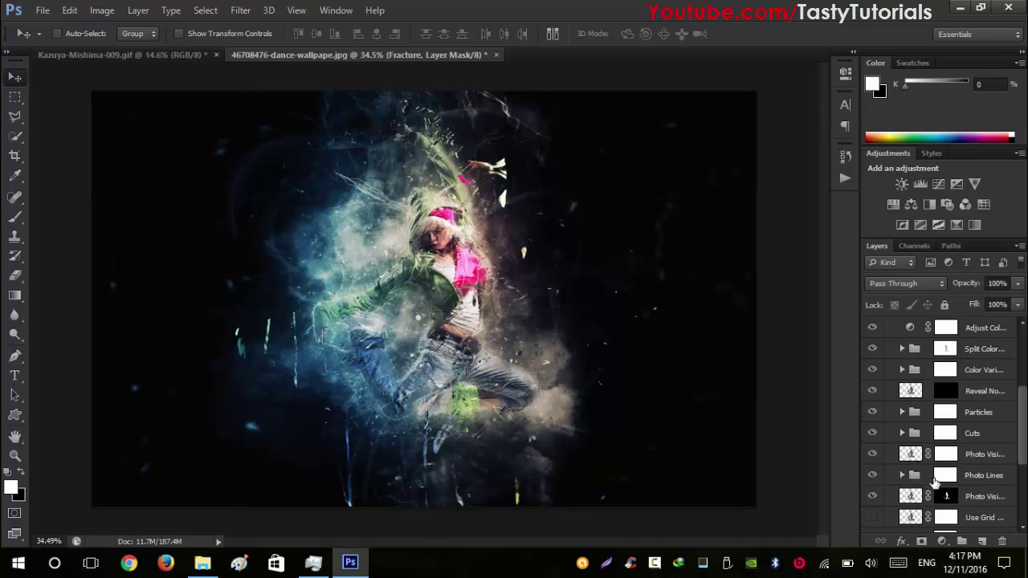
scroll(933, 475, "down", 5)
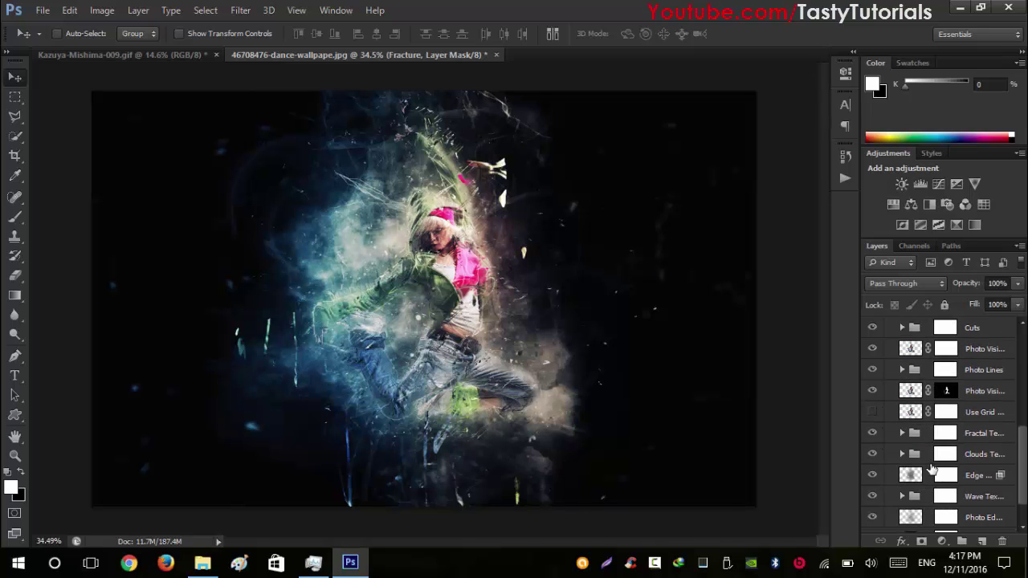
scroll(955, 456, "up", 3)
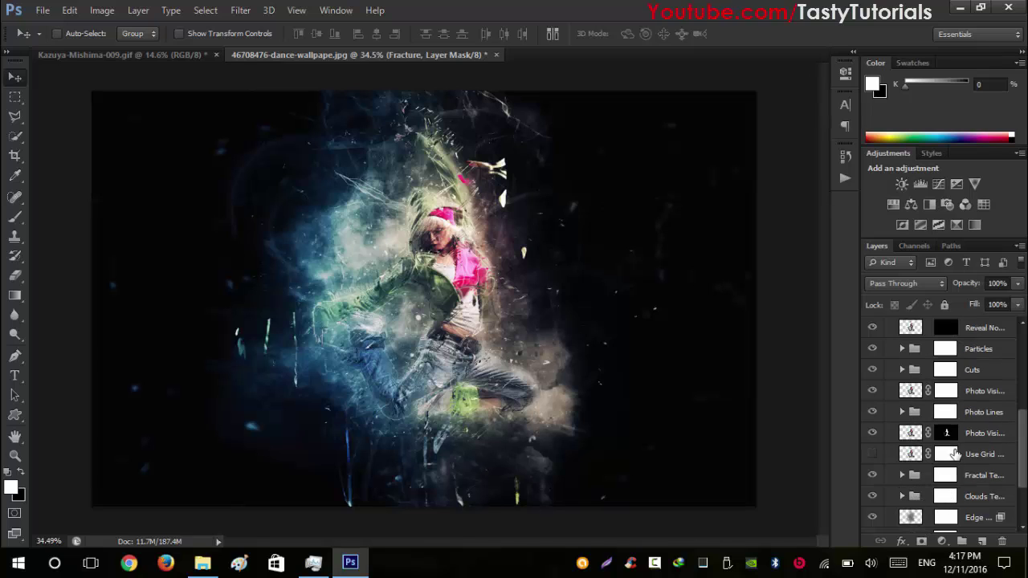
scroll(952, 458, "up", 2)
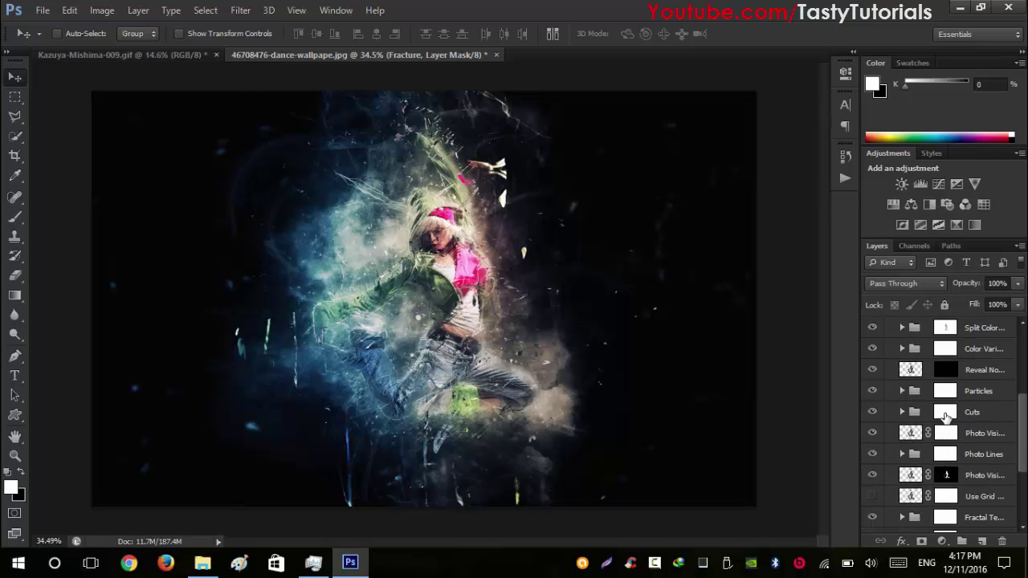
- Expand the Color Variance group and show its second and third color adjustment layers
left_click(928, 373)
left_click(902, 369)
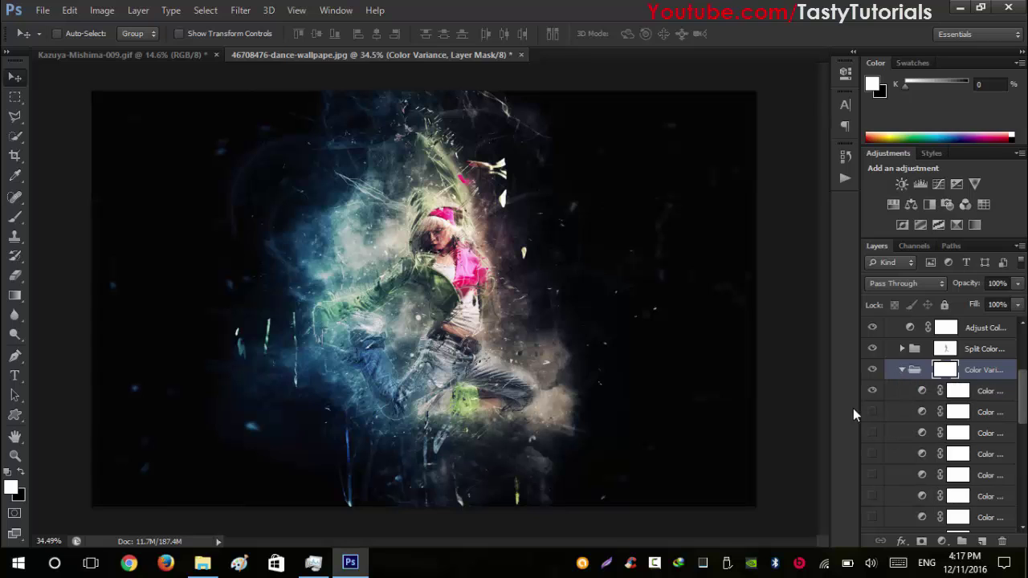
scroll(913, 412, "down", 2)
left_click(872, 369)
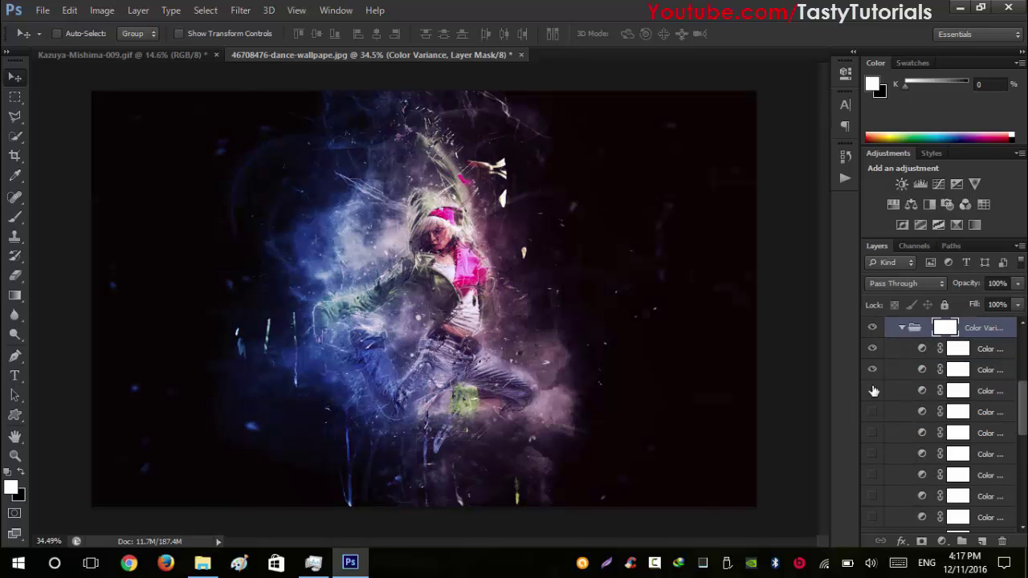
left_click(872, 390)
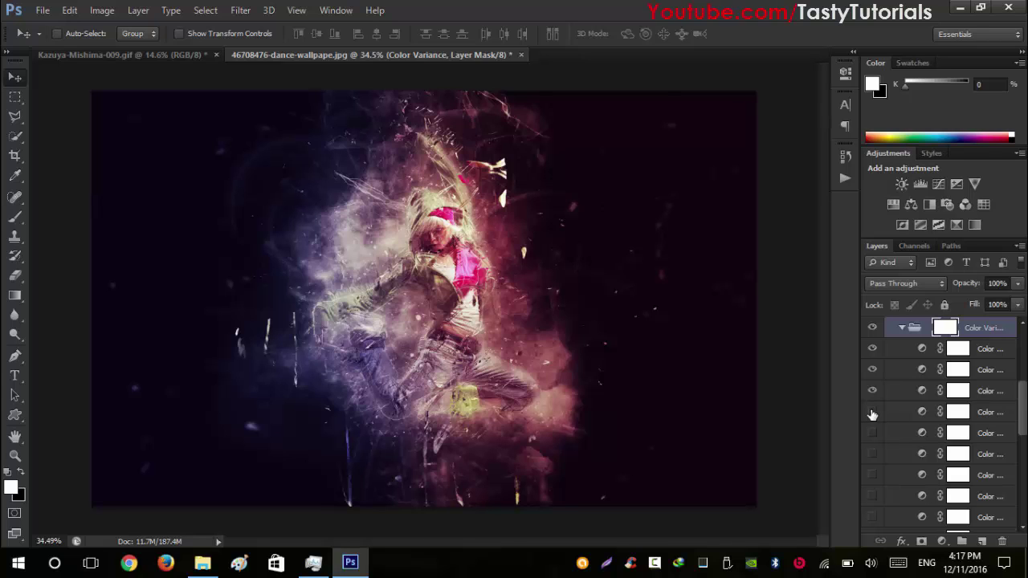
- Preview the fourth to eighth color adjustment layers in the Color Variance group, hiding each one again
left_click(872, 411)
left_click(872, 434)
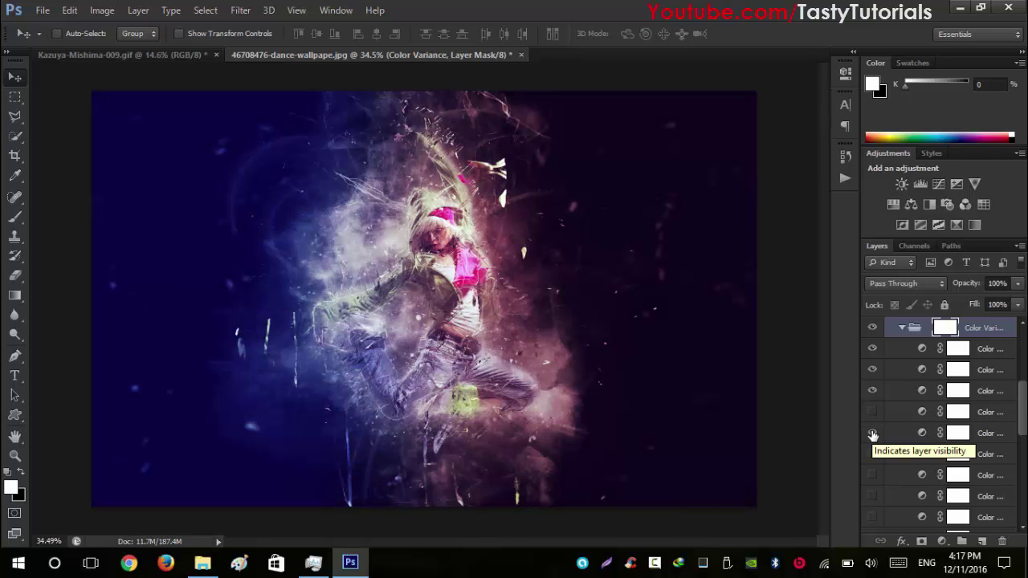
left_click(873, 455)
left_click(873, 454)
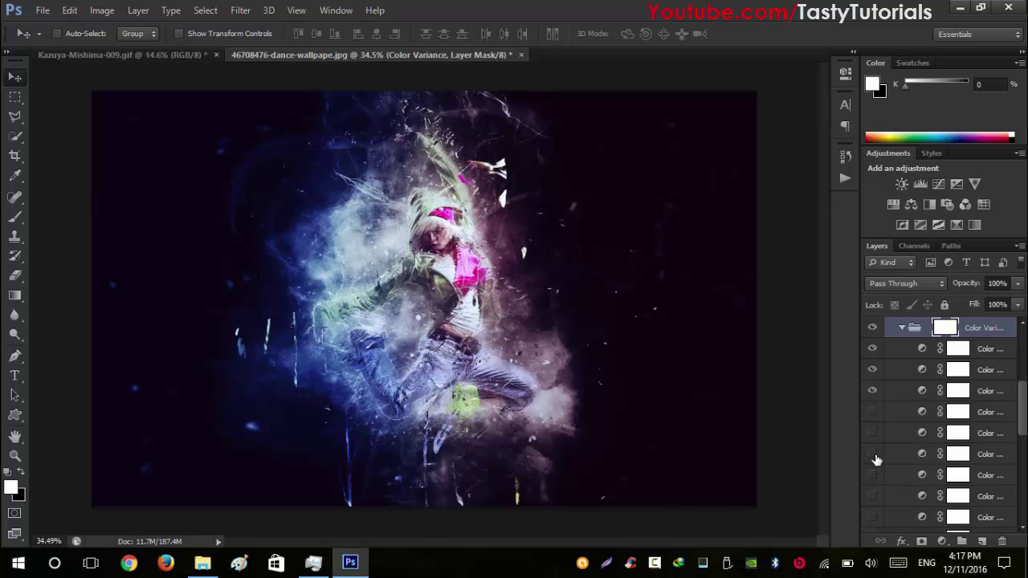
left_click(873, 455)
left_click(873, 475)
left_click(873, 476)
left_click(873, 496)
left_click(873, 497)
- Show the Add Sharpening layer while keeping the Smoothed Design layer hidden, and check the whole image
scroll(875, 385, "up", 5)
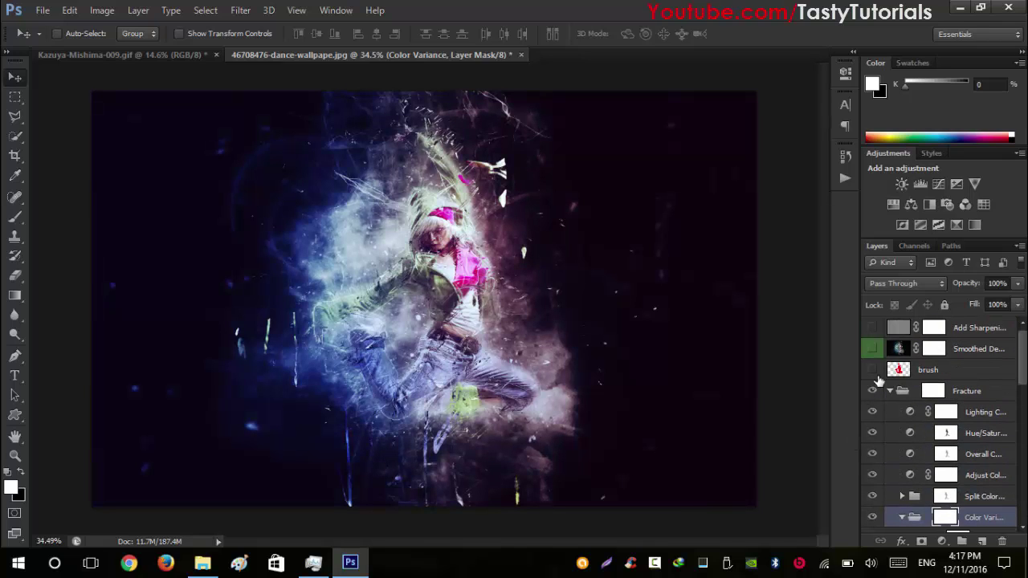
left_click(872, 349)
scroll(554, 325, "up", 1)
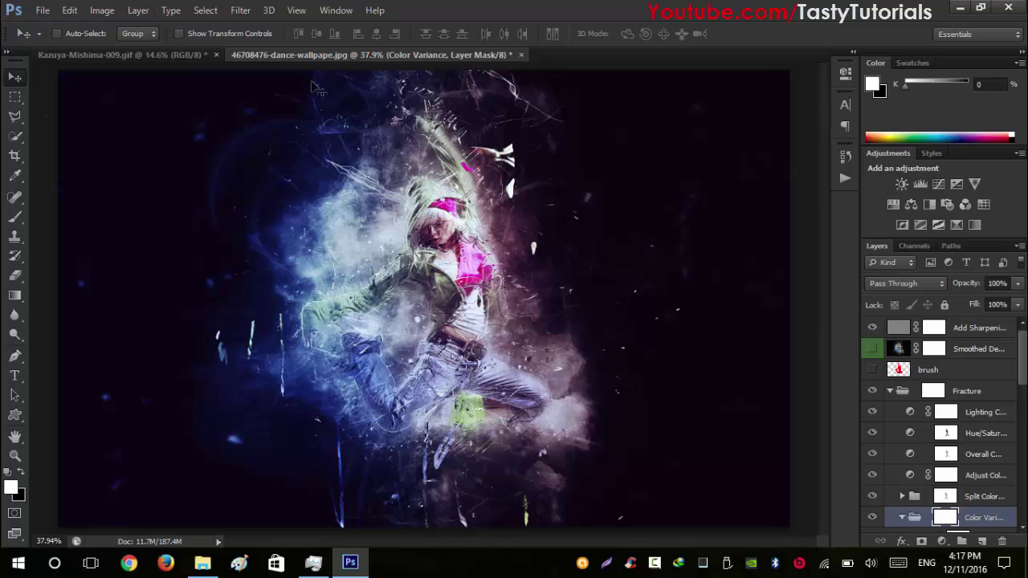
scroll(481, 242, "down", 2)
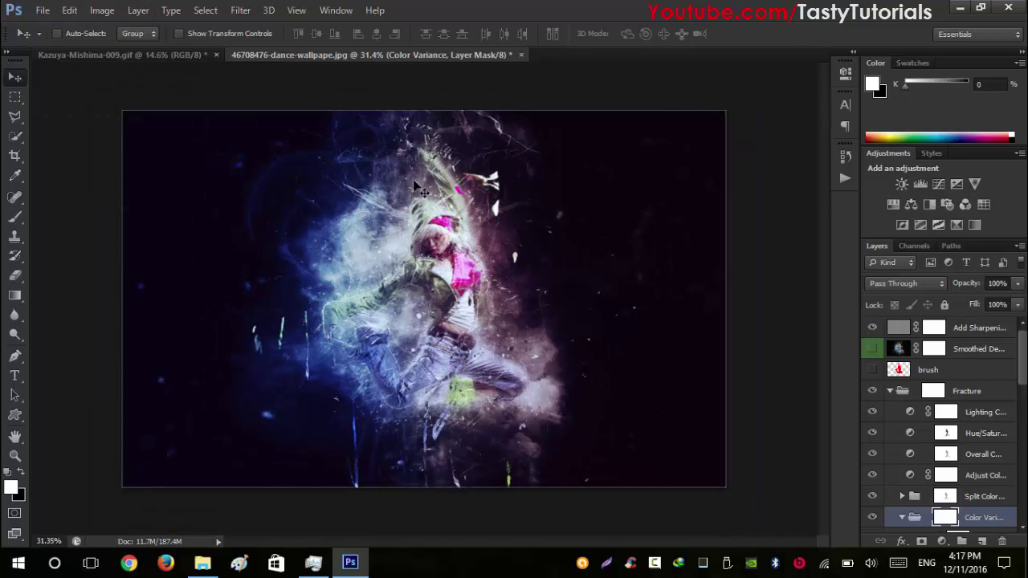
scroll(462, 221, "up", 1)
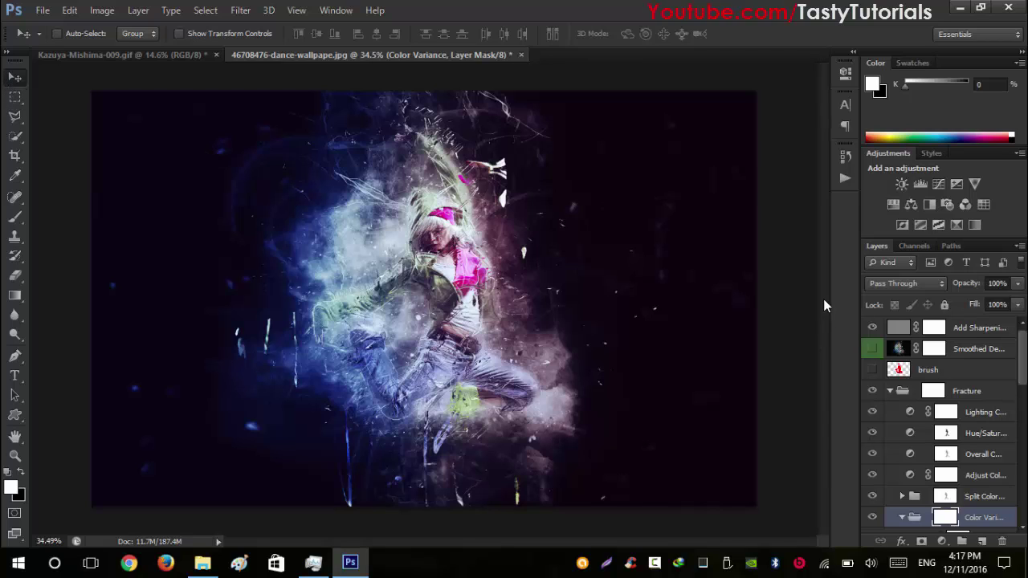
- Collapse the Fracture layer group and inspect the finished dancer image up close and as a whole
left_click(890, 392)
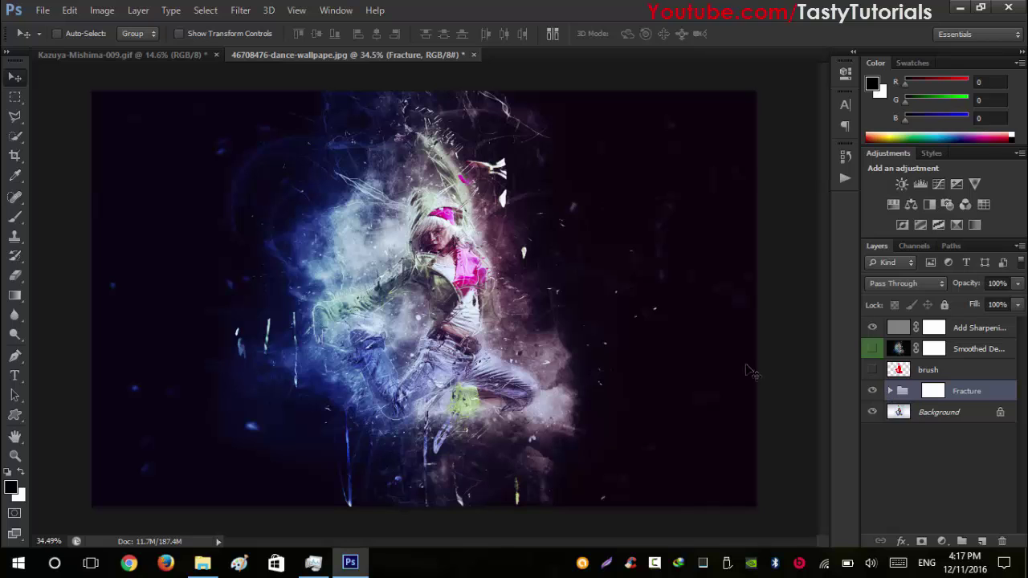
scroll(462, 201, "up", 5)
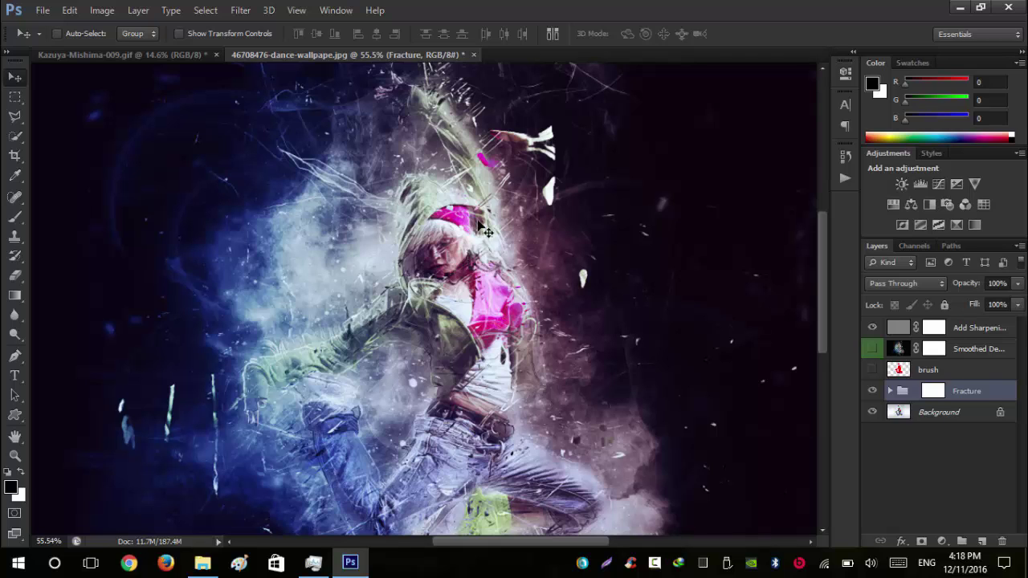
scroll(473, 263, "down", 2)
scroll(501, 333, "down", 2)
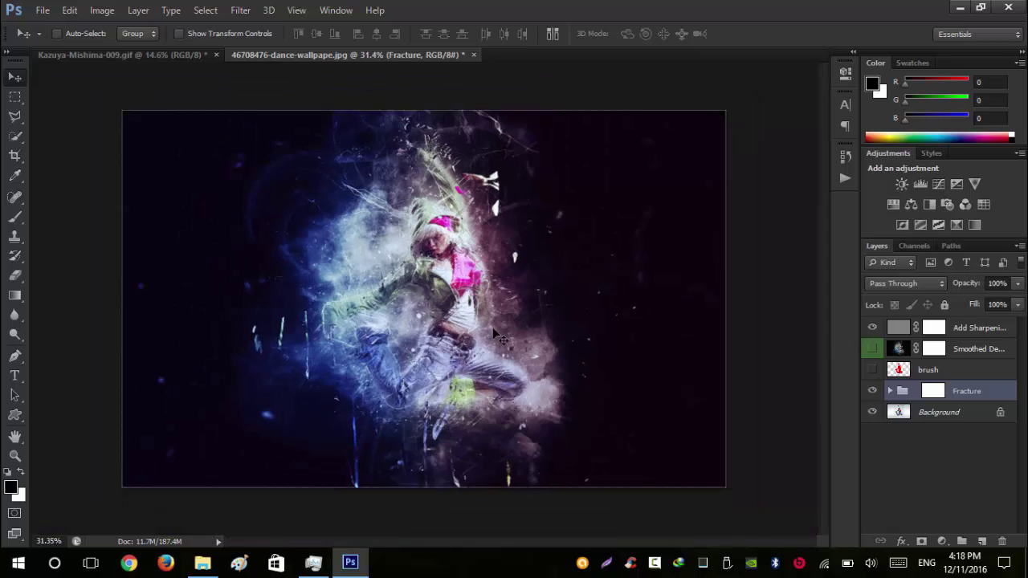
scroll(478, 289, "up", 1)
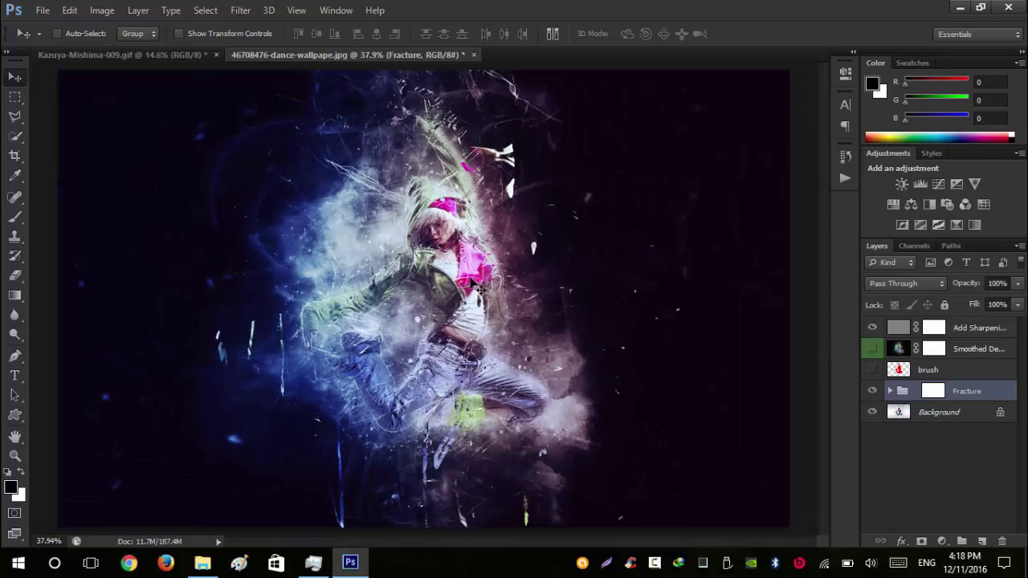